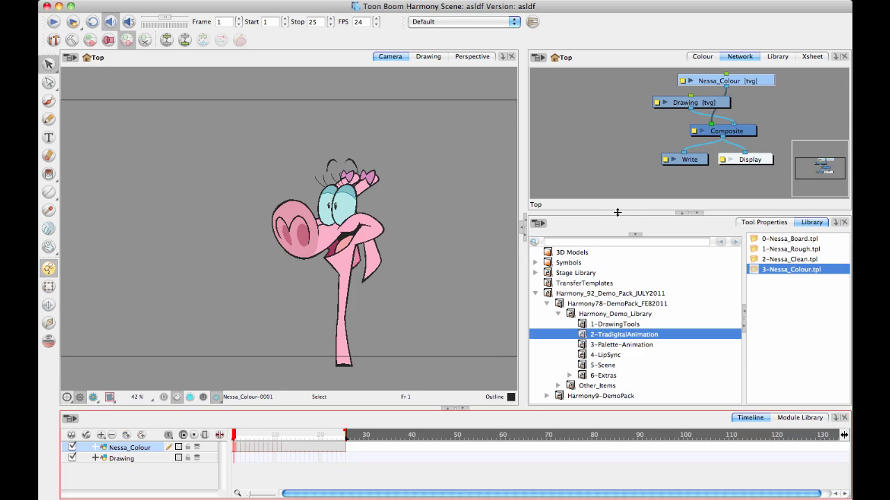
# Step: Separate the Drawing and Nessa_Colour nodes, then scrub the animation through frame 21
pyautogui.moveTo(615, 213); pyautogui.dragTo(611, 228)
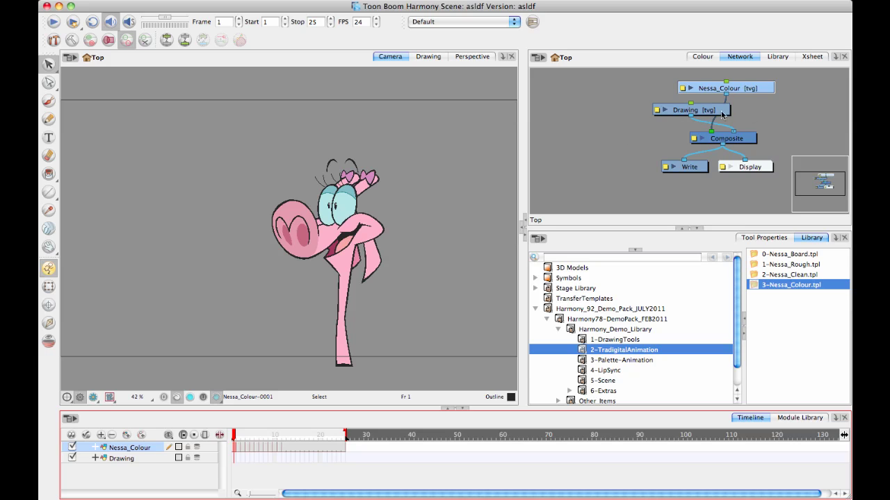
pyautogui.moveTo(723, 111)
pyautogui.mouseDown()
pyautogui.moveTo(784, 108)
pyautogui.moveTo(688, 90)
pyautogui.mouseUp()
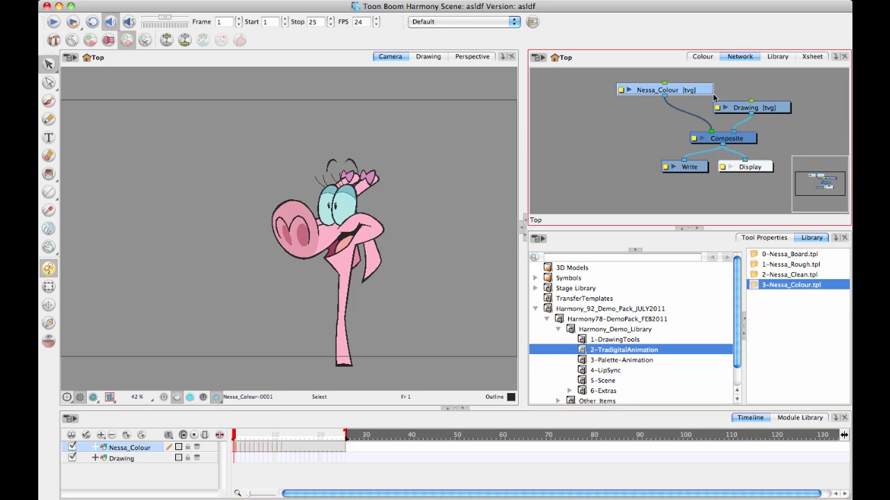
pyautogui.moveTo(765, 108); pyautogui.dragTo(779, 110)
pyautogui.moveTo(667, 90); pyautogui.dragTo(679, 87)
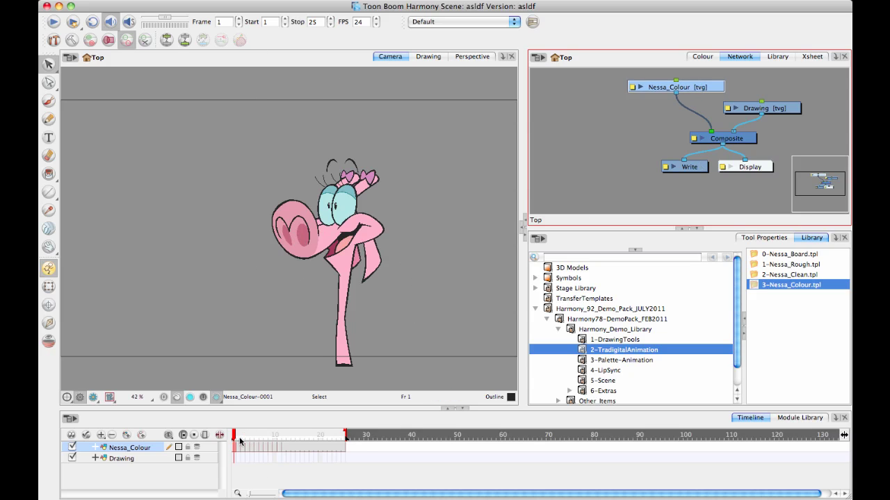
pyautogui.moveTo(237, 440)
pyautogui.mouseDown()
pyautogui.moveTo(271, 449)
pyautogui.moveTo(233, 445)
pyautogui.mouseUp()
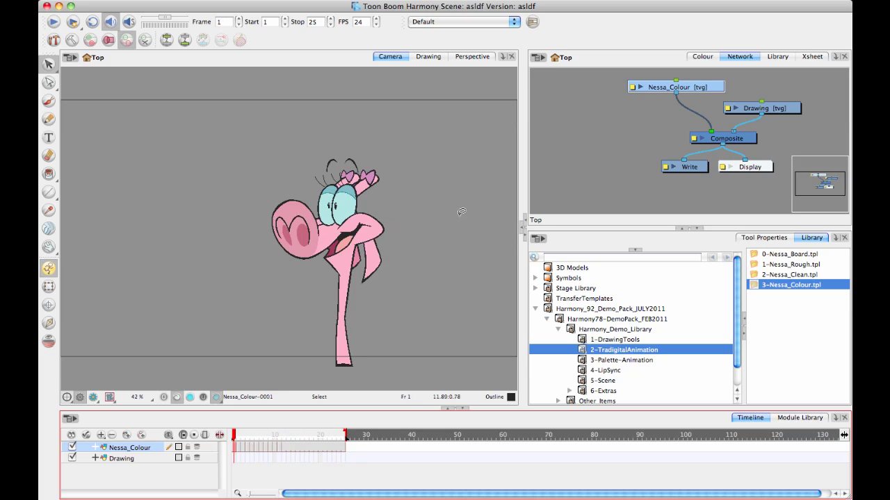
pyautogui.moveTo(236, 436)
pyautogui.mouseDown()
pyautogui.moveTo(324, 437)
pyautogui.moveTo(233, 437)
pyautogui.mouseUp()
# Step: Show the Nessa drawing on its own, raise it in view, and select the Brush tool
pyautogui.click(428, 56)
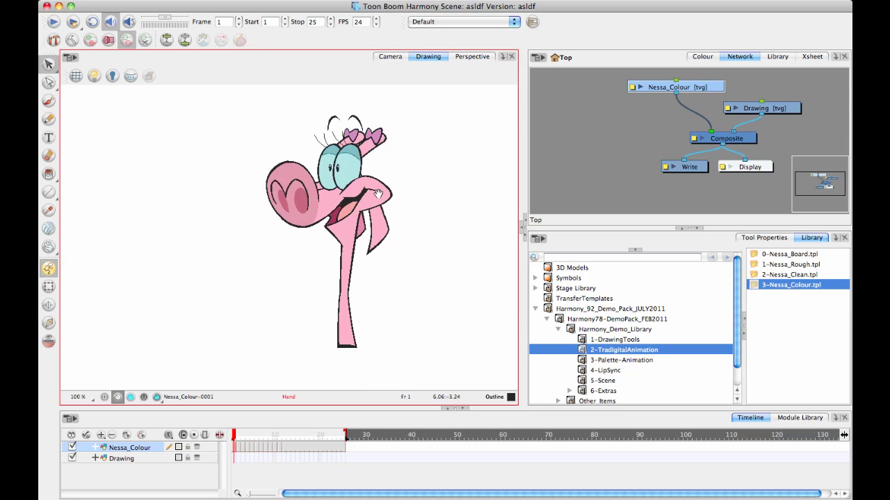
pyautogui.moveTo(381, 295); pyautogui.dragTo(381, 251)
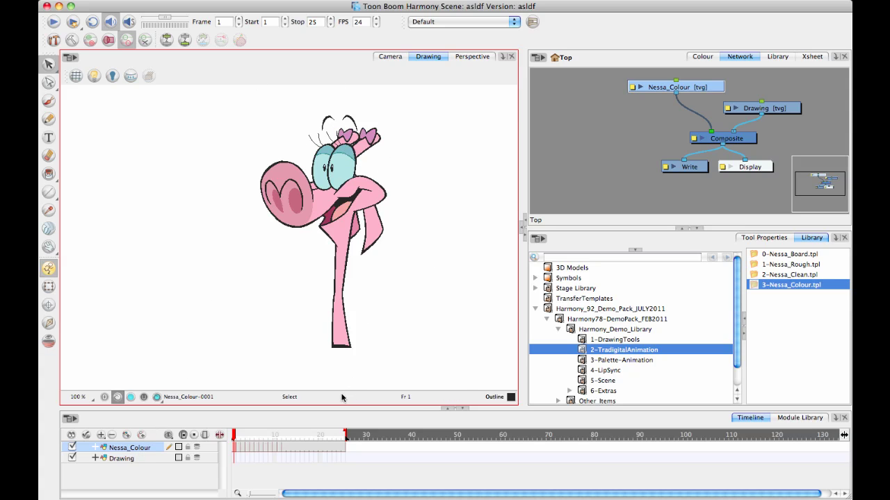
pyautogui.click(105, 397)
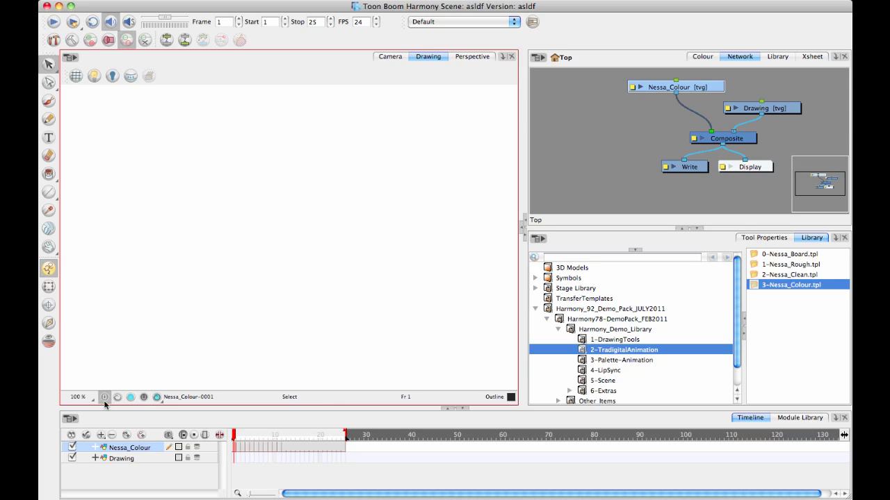
pyautogui.click(159, 398)
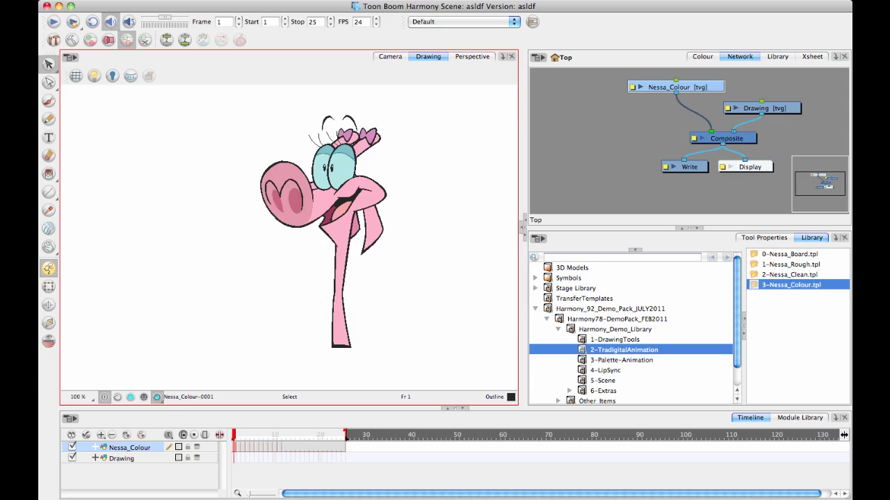
pyautogui.click(47, 102)
# Step: Add a new colour to Nessa's palette and open its Colour Picker settings
pyautogui.click(704, 57)
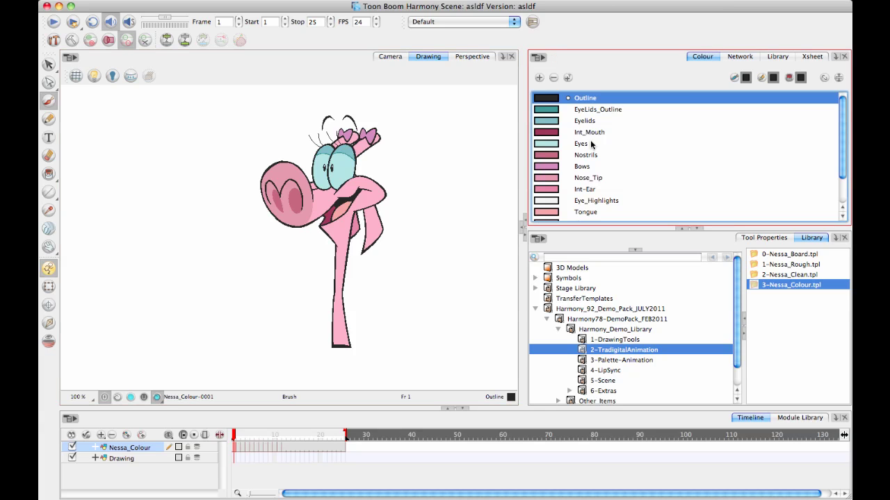
pyautogui.doubleClick(697, 230)
pyautogui.click(539, 78)
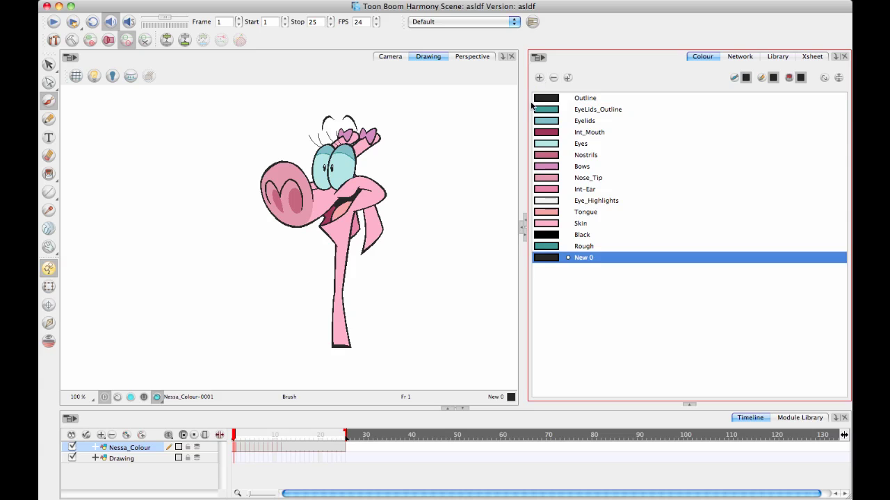
pyautogui.doubleClick(545, 257)
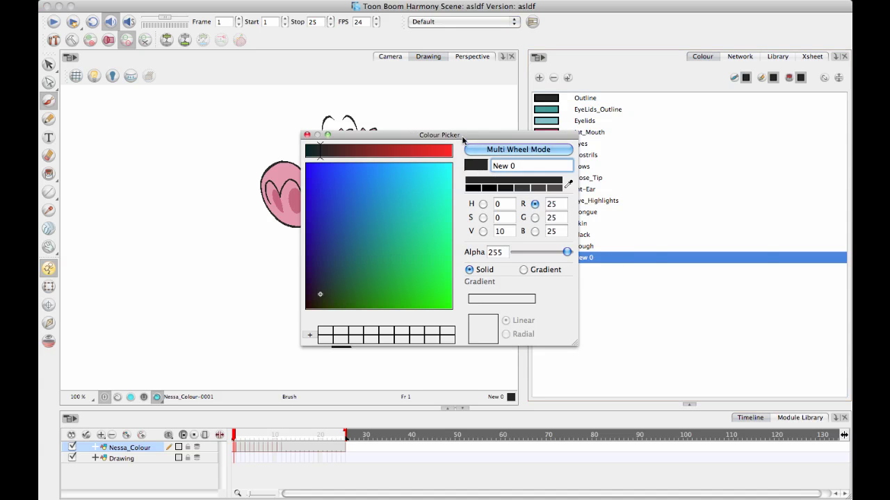
pyautogui.moveTo(486, 135); pyautogui.dragTo(688, 112)
pyautogui.moveTo(770, 229); pyautogui.dragTo(748, 230)
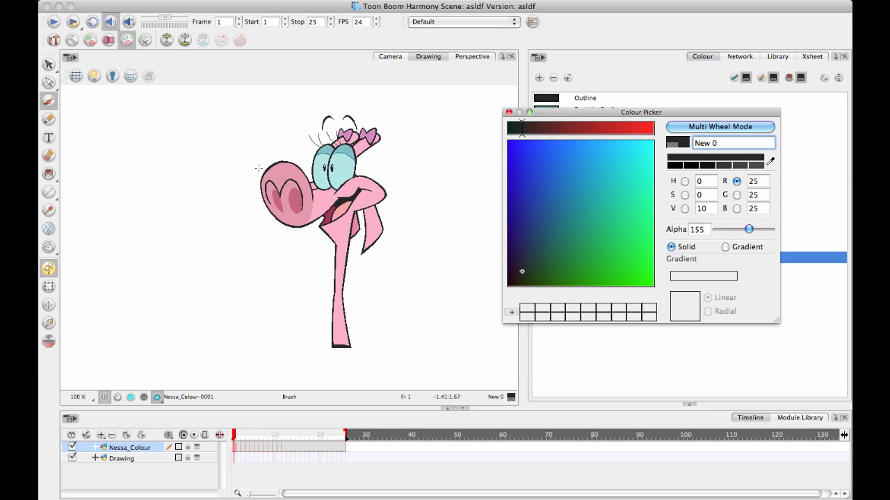
# Step: Set the new colour's Alpha to 255 and paint dark strokes on the snout's top-left
pyautogui.moveTo(263, 215); pyautogui.dragTo(271, 155)
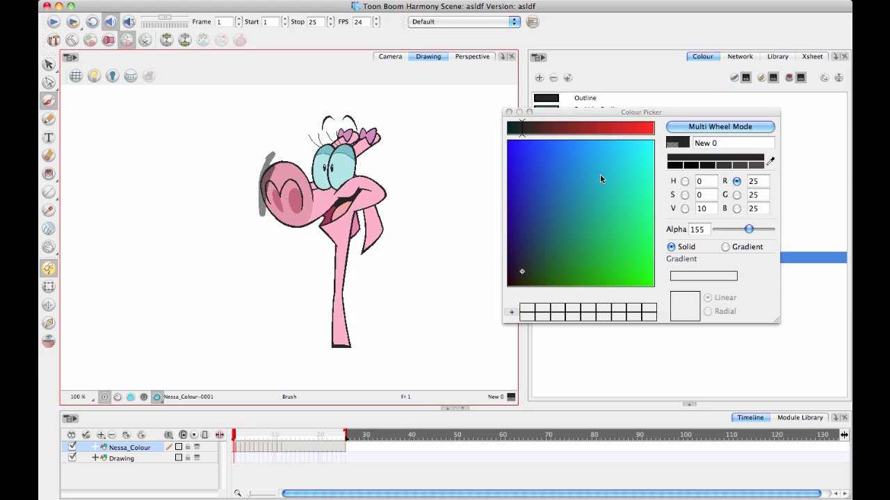
pyautogui.moveTo(749, 230); pyautogui.dragTo(772, 230)
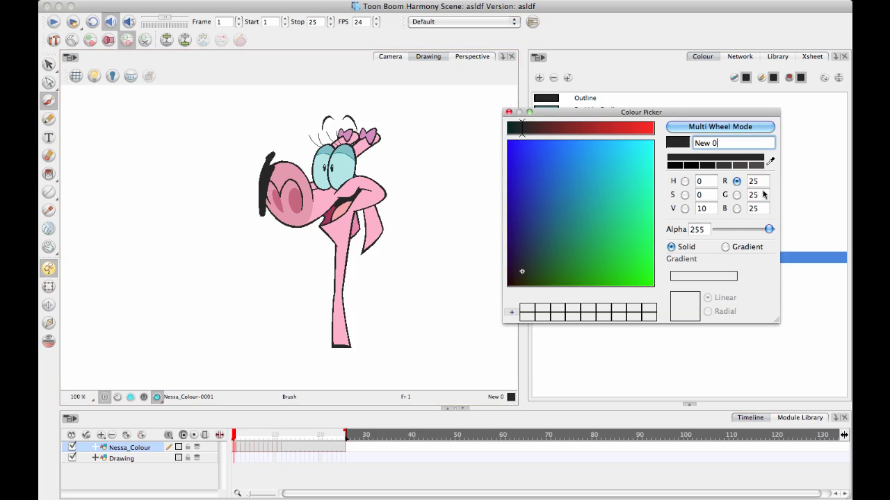
pyautogui.moveTo(266, 160); pyautogui.dragTo(292, 166)
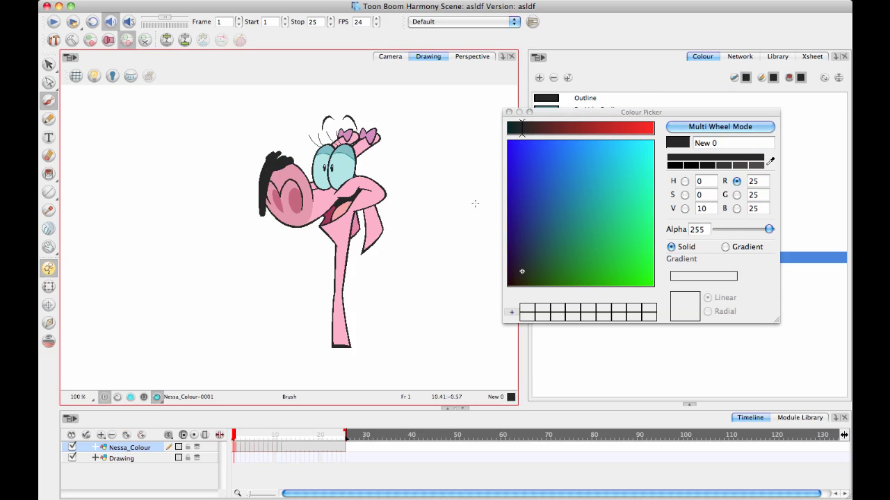
# Step: Undo the dark face strokes and repaint a dark shadow stroke over the snout
pyautogui.click(509, 112)
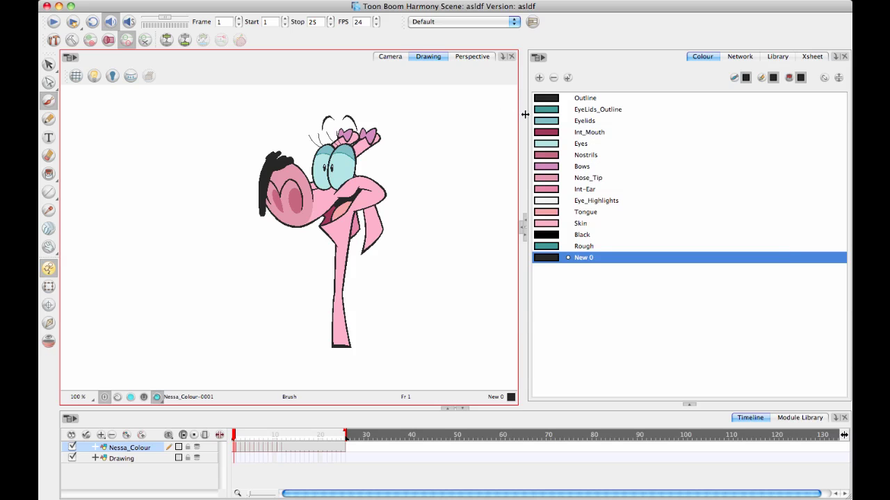
pyautogui.hotkey('ctrl', 'z')
pyautogui.hotkey('ctrl', 'z')
pyautogui.moveTo(257, 243); pyautogui.dragTo(265, 232)
pyautogui.scroll(1, 264, 231)
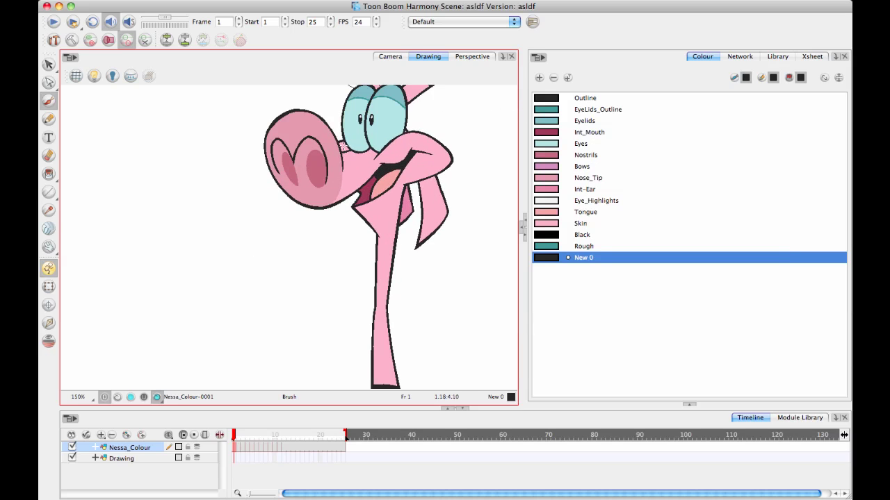
pyautogui.scroll(1, 302, 219)
pyautogui.scroll(1, 254, 237)
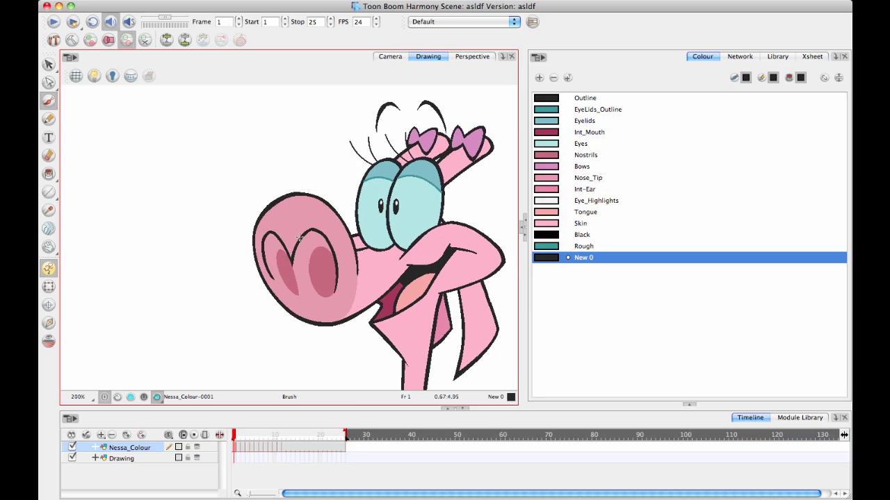
pyautogui.moveTo(299, 186)
pyautogui.mouseDown()
pyautogui.moveTo(263, 233)
pyautogui.moveTo(275, 327)
pyautogui.moveTo(268, 244)
pyautogui.moveTo(285, 187)
pyautogui.moveTo(316, 167)
pyautogui.mouseUp()
# Step: Paint and thicken the dark shadow between the hair and the left eye
pyautogui.moveTo(387, 269)
pyautogui.mouseDown()
pyautogui.moveTo(350, 254)
pyautogui.moveTo(327, 222)
pyautogui.moveTo(348, 240)
pyautogui.moveTo(351, 278)
pyautogui.moveTo(341, 386)
pyautogui.mouseUp()
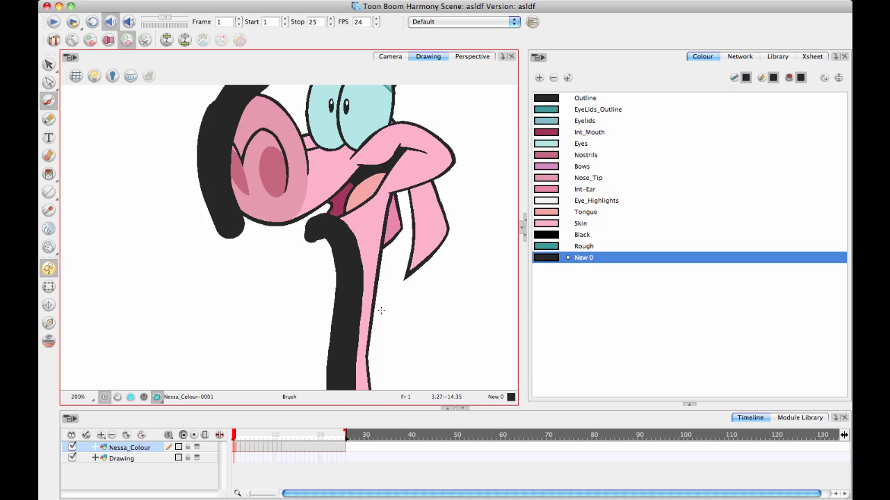
pyautogui.moveTo(381, 311)
pyautogui.mouseDown()
pyautogui.moveTo(381, 208)
pyautogui.moveTo(391, 295)
pyautogui.mouseUp()
pyautogui.moveTo(306, 206)
pyautogui.mouseDown()
pyautogui.moveTo(309, 247)
pyautogui.moveTo(325, 194)
pyautogui.moveTo(401, 142)
pyautogui.mouseUp()
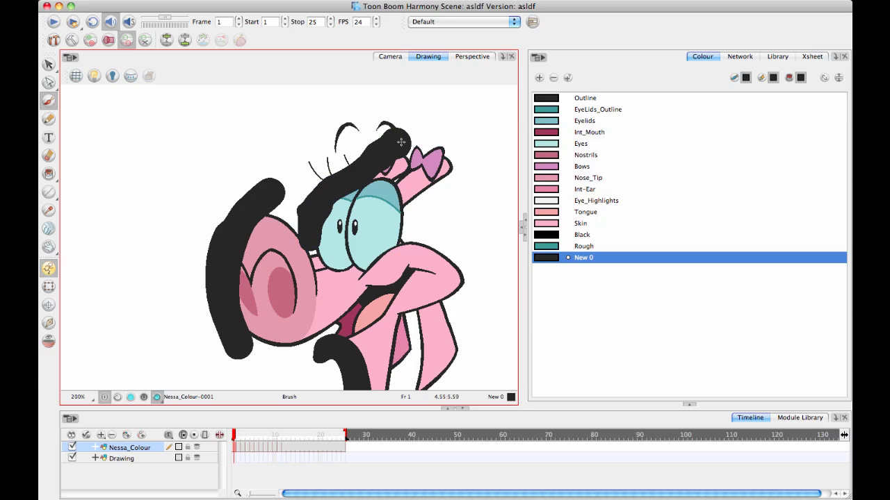
pyautogui.moveTo(312, 237)
pyautogui.mouseDown()
pyautogui.moveTo(341, 191)
pyautogui.moveTo(407, 142)
pyautogui.mouseUp()
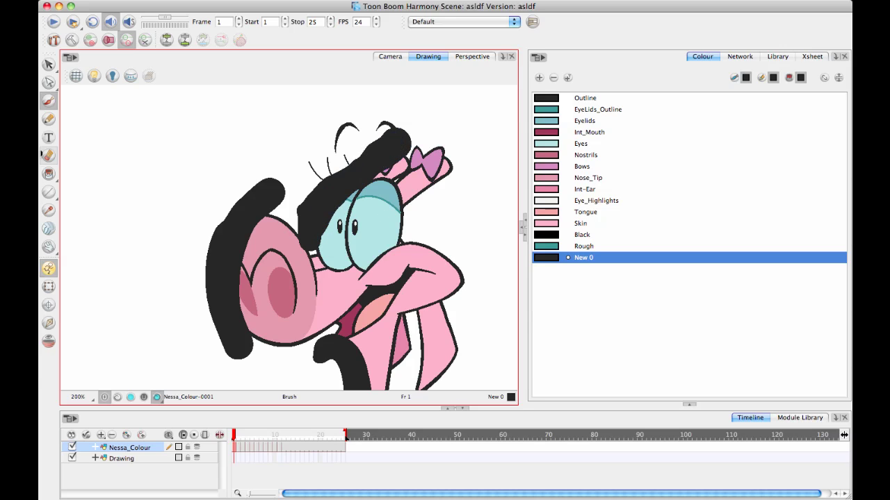
# Step: Undo a trial erase on the cheek and brush a dark shadow under the jaw
pyautogui.click(48, 155)
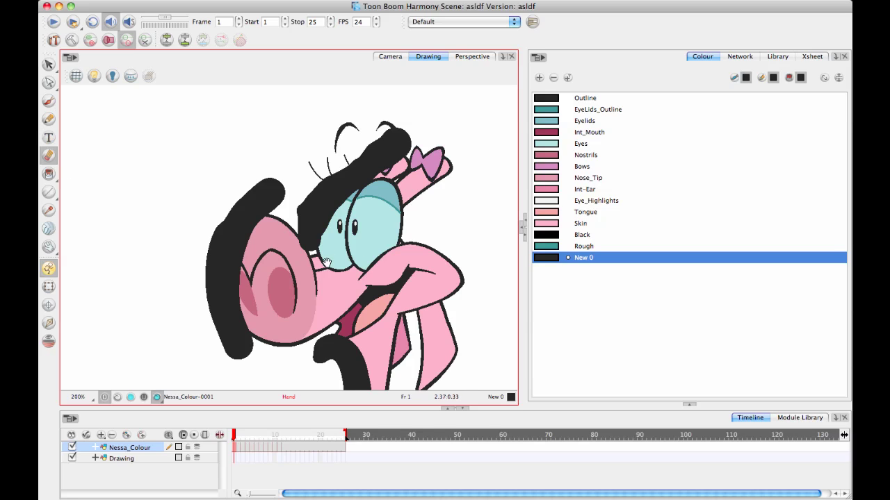
pyautogui.press('n')
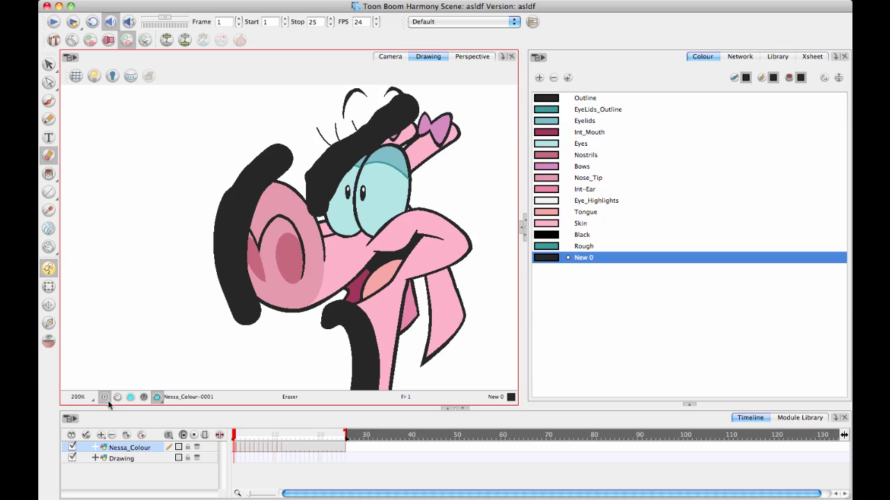
pyautogui.moveTo(304, 225); pyautogui.dragTo(311, 221)
pyautogui.hotkey('ctrl', 'z')
pyautogui.scroll(-3, 368, 233)
pyautogui.click(49, 101)
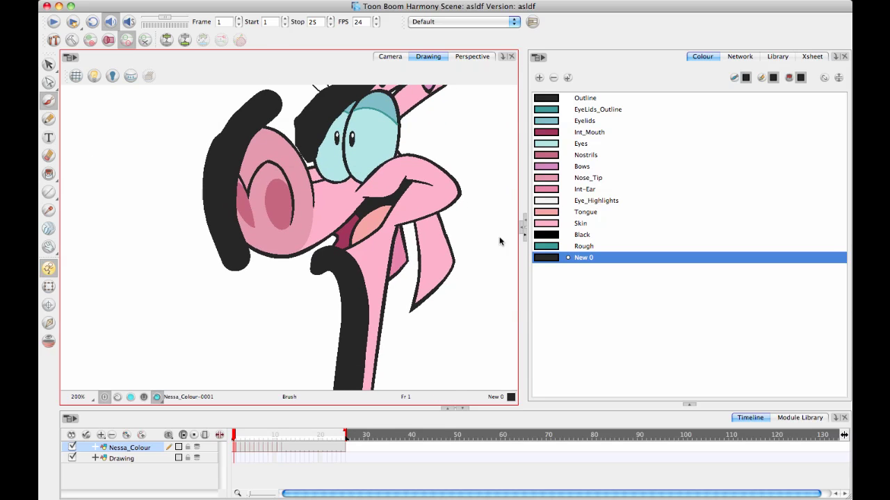
pyautogui.moveTo(403, 235)
pyautogui.mouseDown()
pyautogui.moveTo(465, 216)
pyautogui.moveTo(398, 298)
pyautogui.mouseUp()
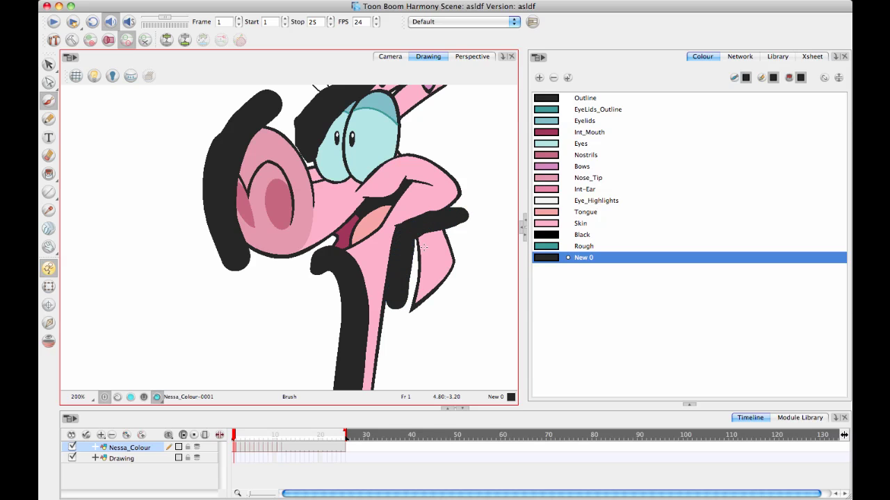
pyautogui.scroll(-2, 453, 241)
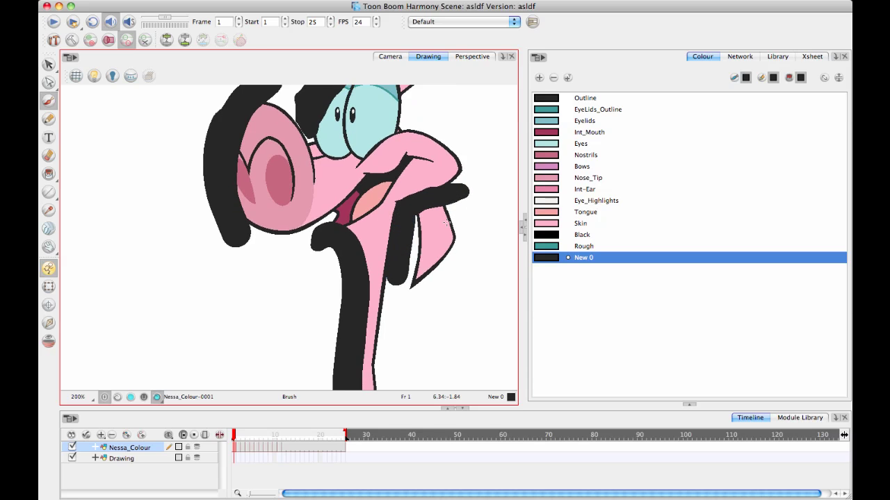
# Step: Zoom out to 100% and reposition the whole character in the view
pyautogui.press('1')
pyautogui.press('1')
pyautogui.press('1')
pyautogui.moveTo(445, 236); pyautogui.dragTo(499, 187)
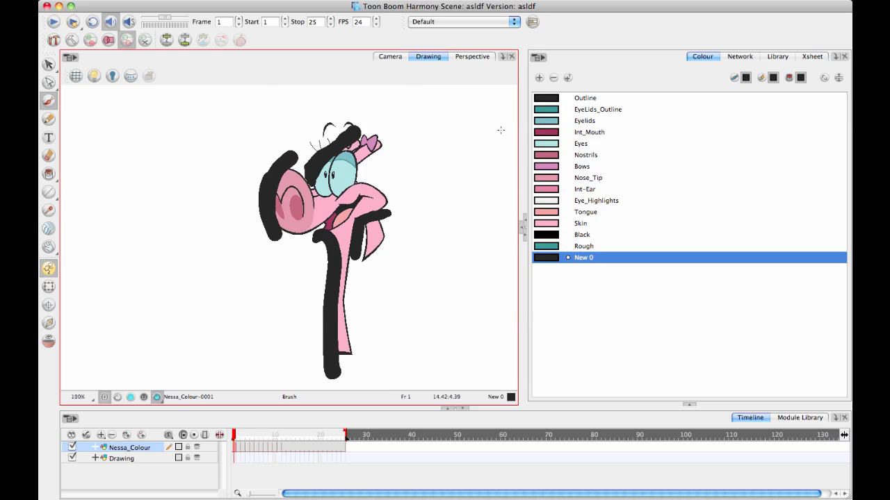
pyautogui.moveTo(440, 176); pyautogui.dragTo(454, 157)
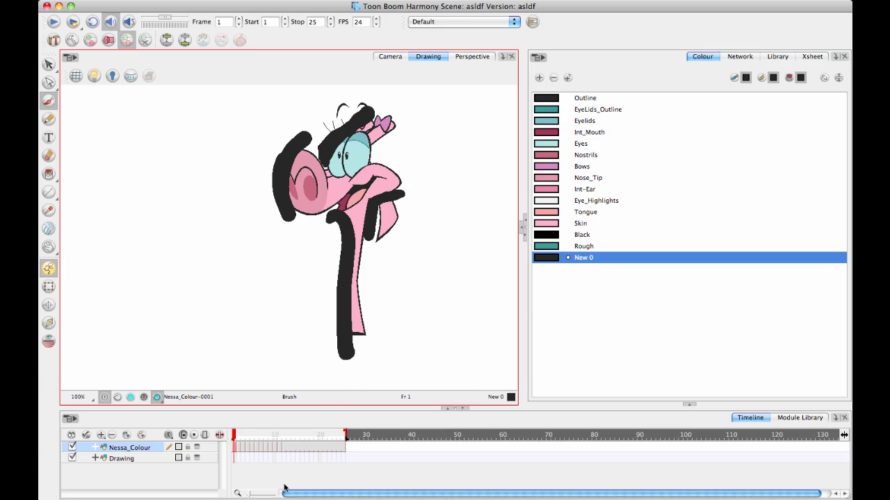
# Step: Go to frame 2 with onion skin on, toggling the coloured drawing's visibility
pyautogui.click(242, 448)
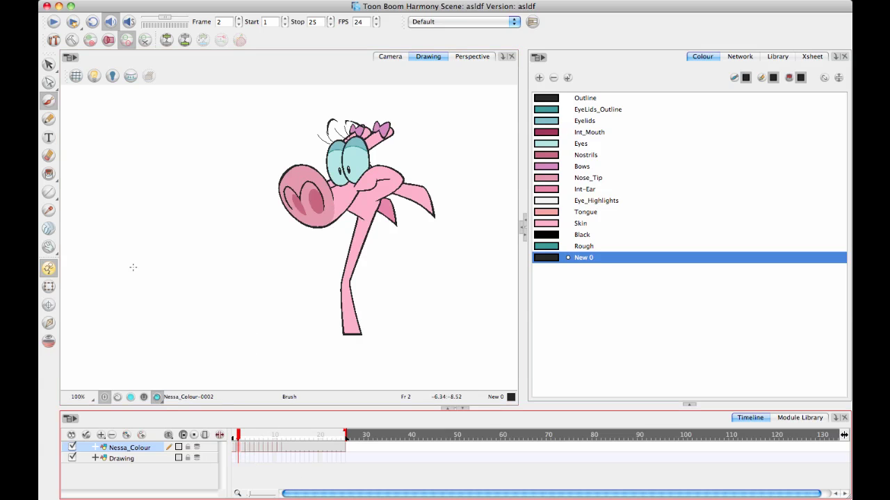
pyautogui.click(48, 342)
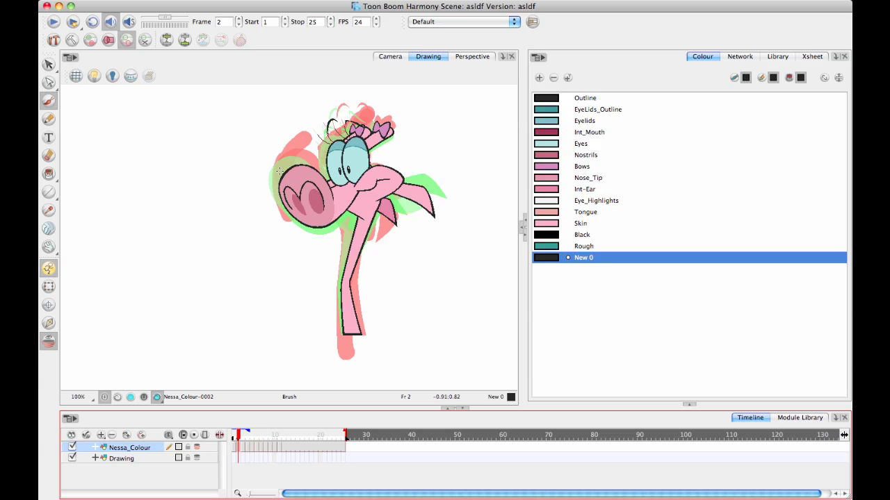
pyautogui.click(162, 395)
pyautogui.click(157, 397)
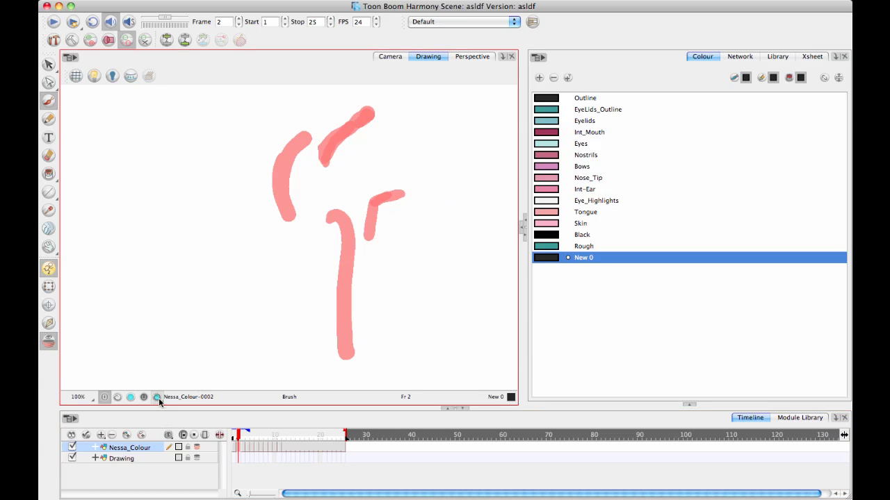
pyautogui.click(158, 398)
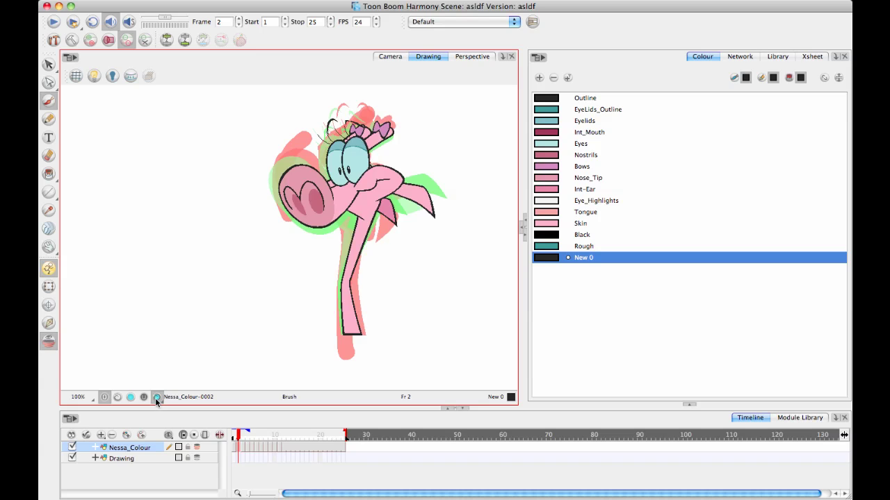
pyautogui.click(158, 398)
# Step: On frame 2, paint dark shadows along the back of the head, beside the eyes, the neck and under the jaw
pyautogui.moveTo(279, 166); pyautogui.dragTo(290, 160)
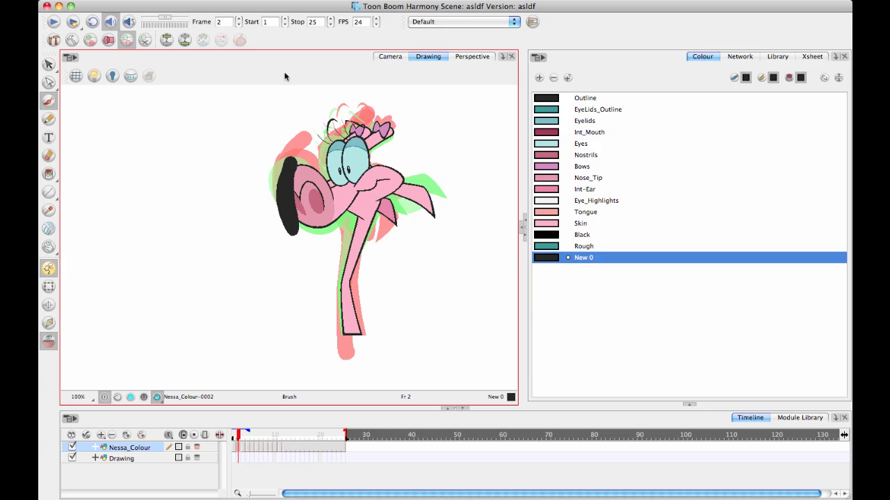
pyautogui.moveTo(321, 156); pyautogui.dragTo(337, 139)
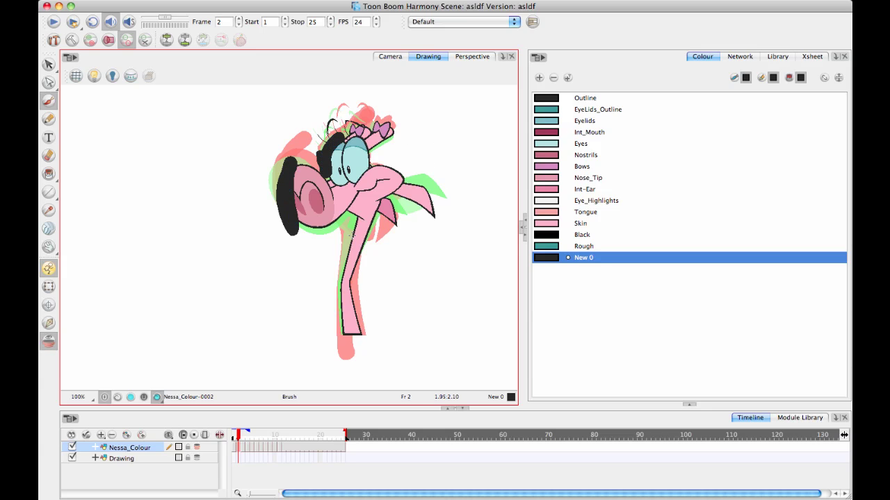
pyautogui.moveTo(347, 219); pyautogui.dragTo(341, 342)
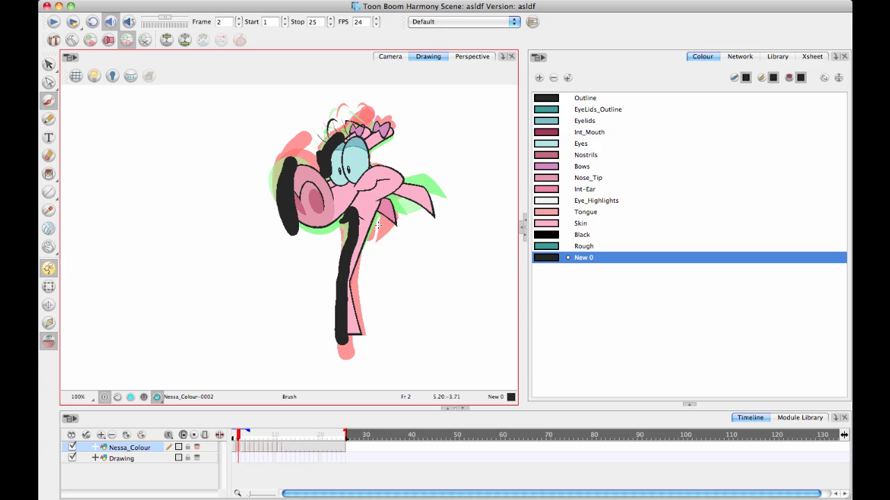
pyautogui.moveTo(381, 224); pyautogui.dragTo(417, 171)
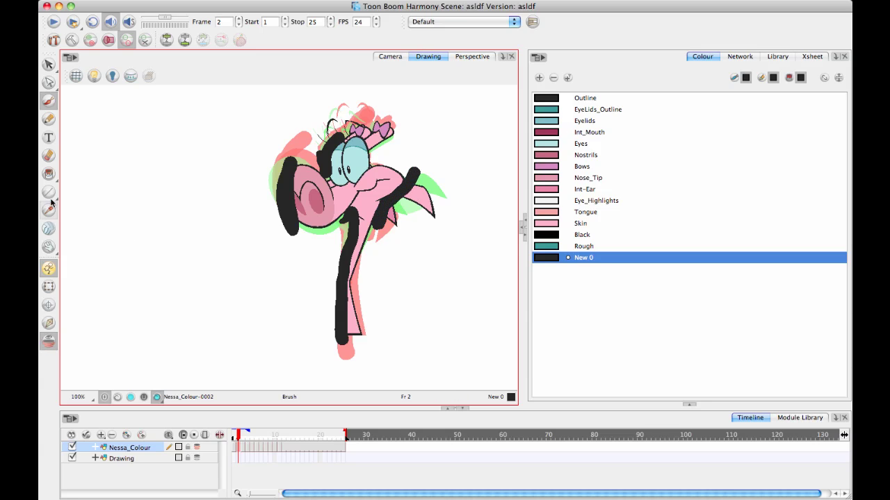
pyautogui.click(48, 155)
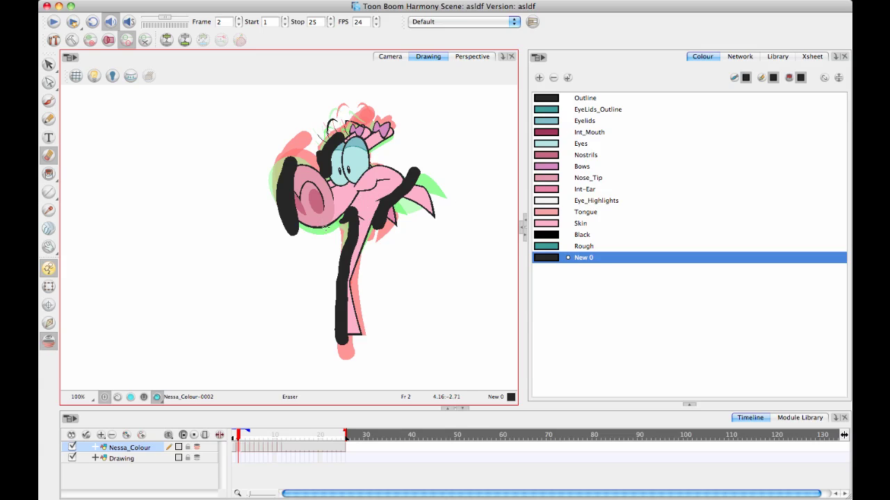
# Step: Spread the Nessa_Colour and Drawing nodes apart in the Network view, then toggle the light table off and on
pyautogui.click(743, 59)
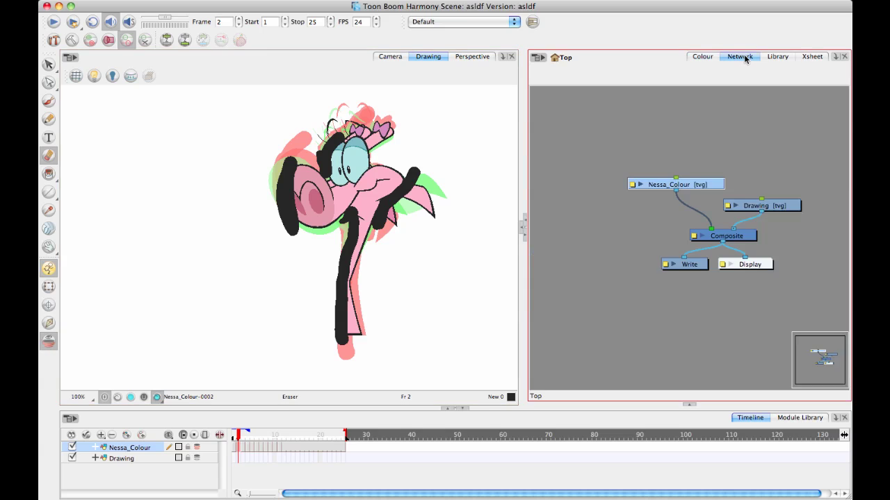
pyautogui.moveTo(678, 180); pyautogui.dragTo(711, 150)
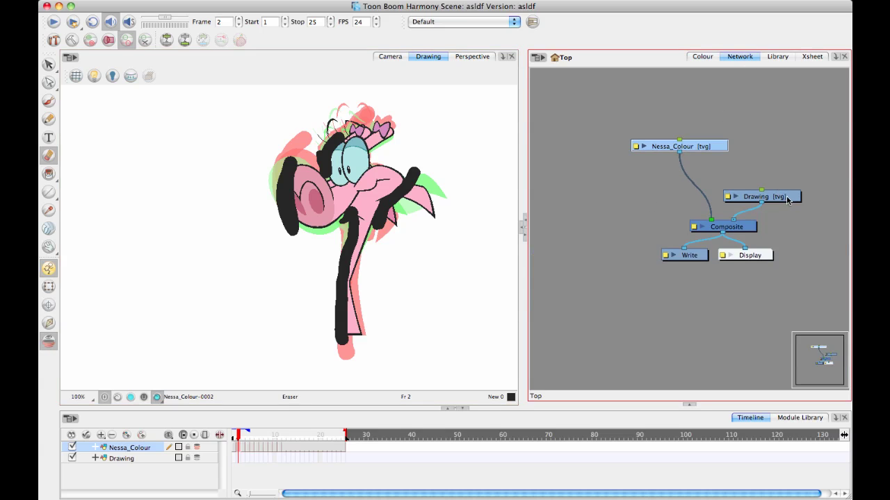
pyautogui.moveTo(761, 197); pyautogui.dragTo(782, 171)
pyautogui.moveTo(678, 147); pyautogui.dragTo(703, 142)
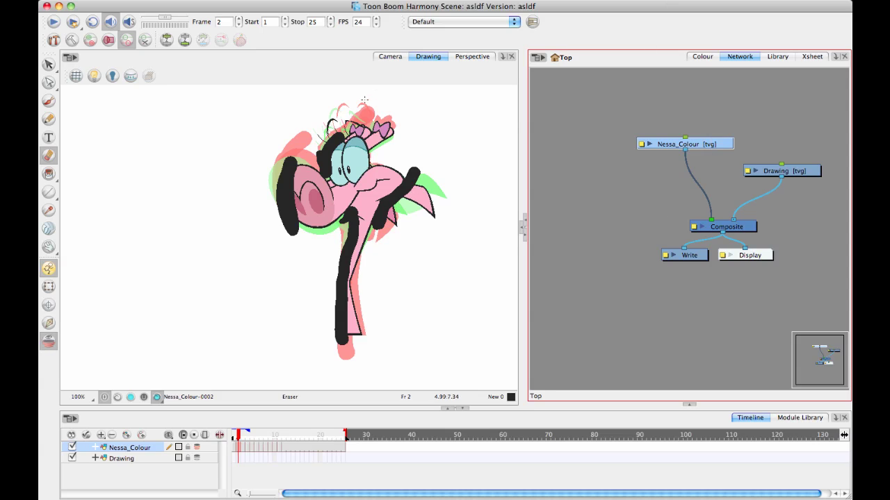
pyautogui.click(157, 397)
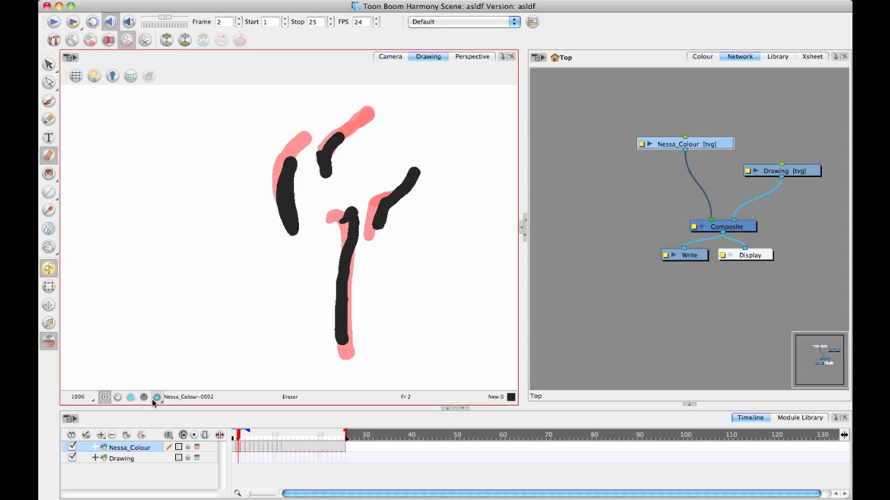
pyautogui.click(157, 397)
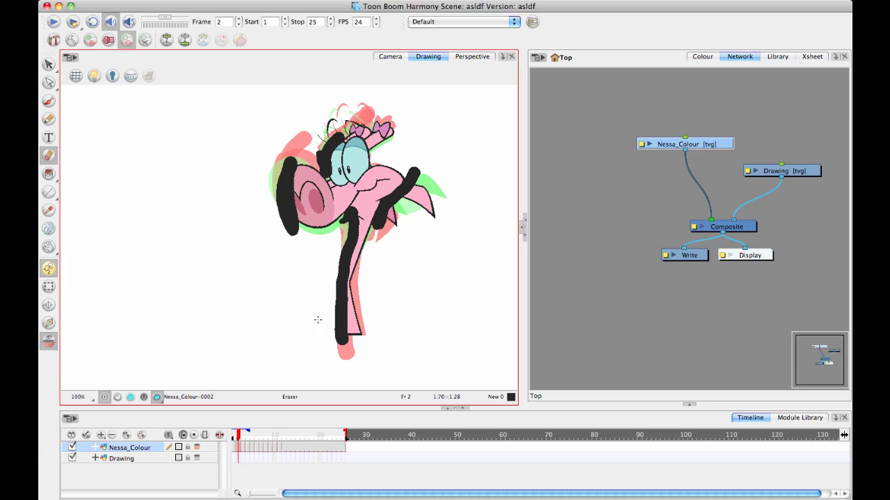
# Step: Scrub the timeline from frame 1 to frame 3
pyautogui.click(234, 452)
pyautogui.moveTo(238, 450); pyautogui.dragTo(245, 452)
pyautogui.click(242, 452)
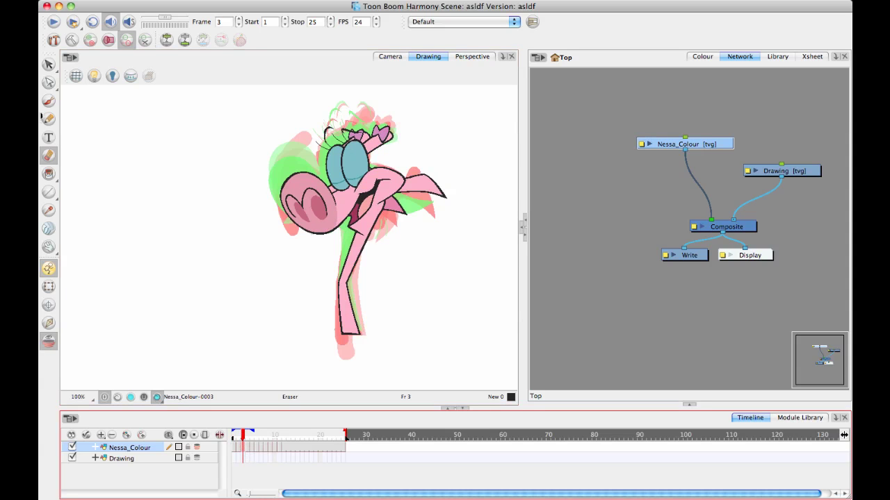
# Step: Paint black Brush strokes beside the head and eyes, down the leg and along the arm
pyautogui.click(48, 101)
pyautogui.moveTo(289, 170); pyautogui.dragTo(291, 244)
pyautogui.moveTo(321, 144); pyautogui.dragTo(327, 139)
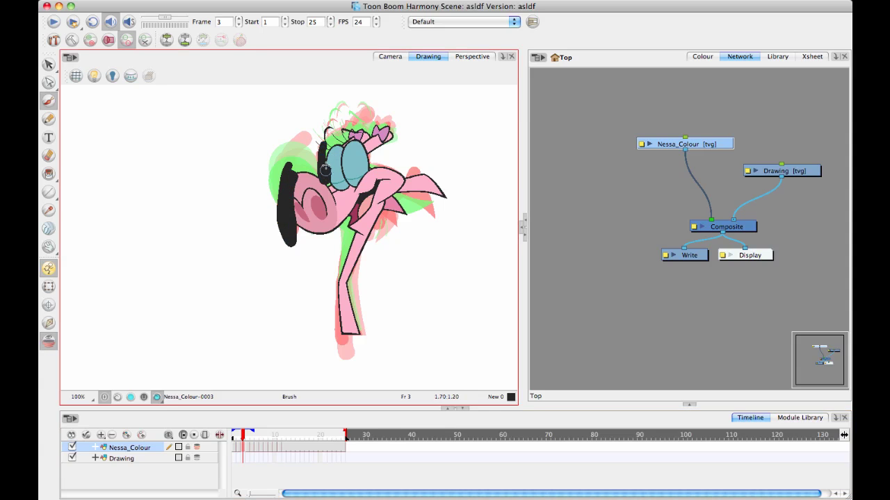
pyautogui.moveTo(351, 231); pyautogui.dragTo(344, 356)
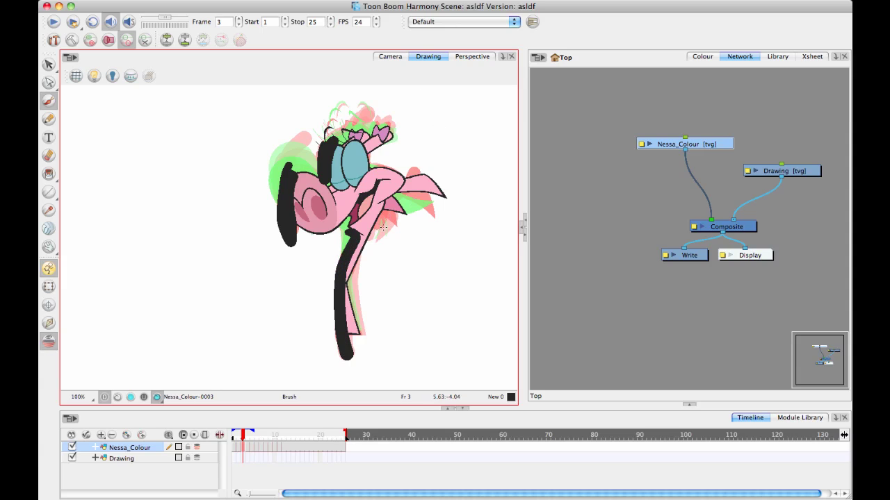
pyautogui.moveTo(382, 227); pyautogui.dragTo(408, 167)
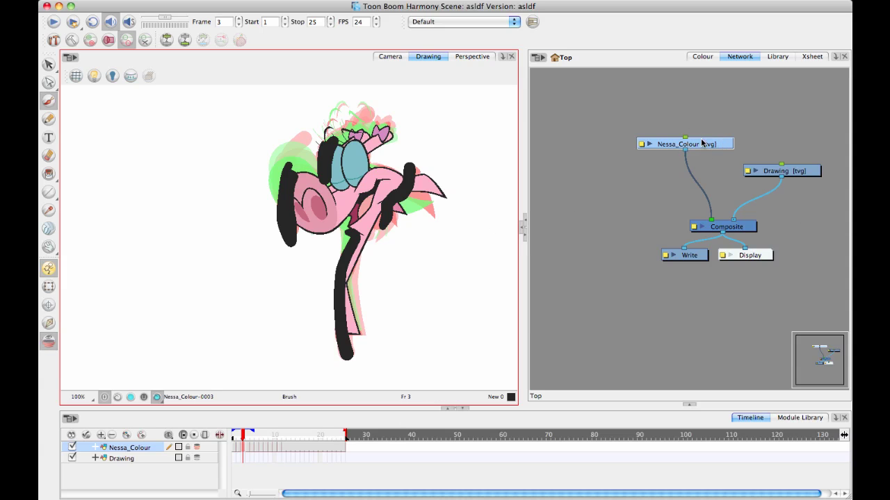
# Step: Tidy the nodes, then view through the camera at frame 1 with onion skin off
pyautogui.moveTo(684, 144); pyautogui.dragTo(664, 125)
pyautogui.moveTo(782, 171); pyautogui.dragTo(789, 159)
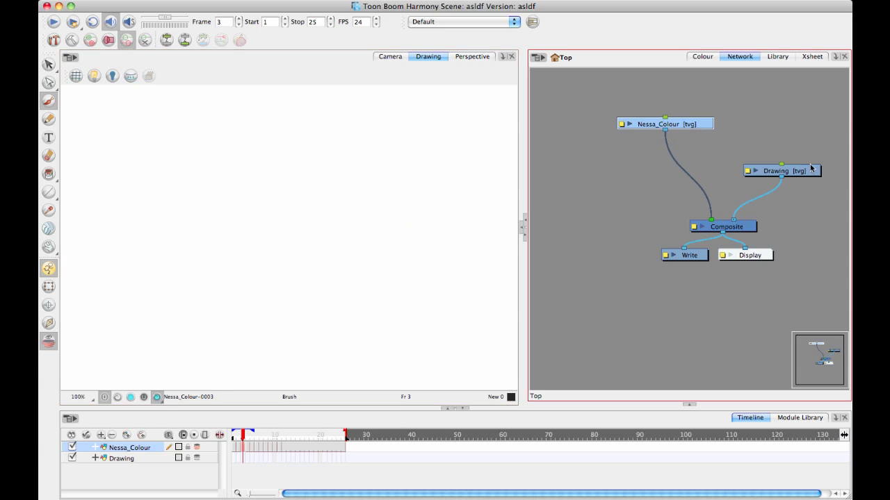
pyautogui.click(390, 56)
pyautogui.click(50, 342)
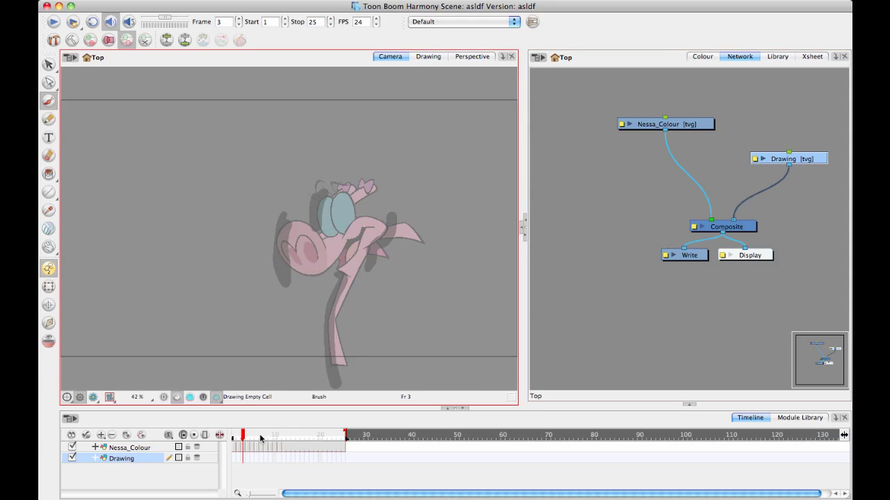
pyautogui.press(',')
pyautogui.press(',')
# Step: Choose the Transform tool and select the Nessa_Colour node
pyautogui.click(50, 305)
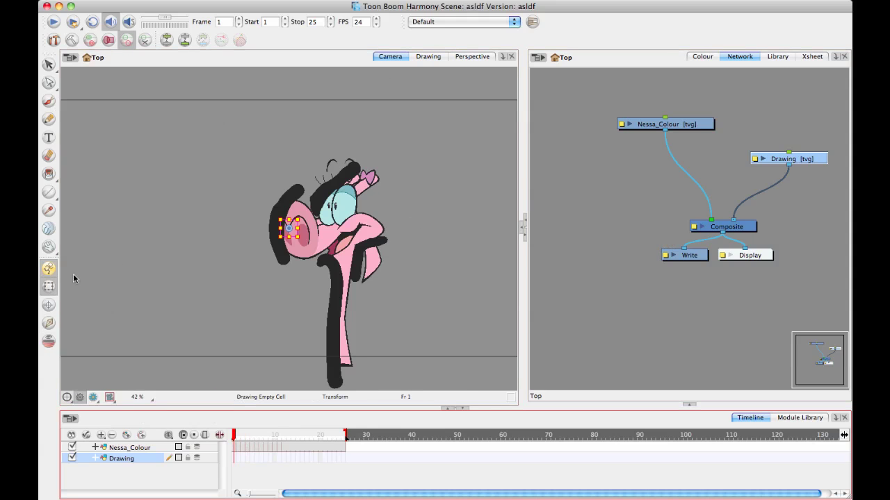
pyautogui.click(185, 215)
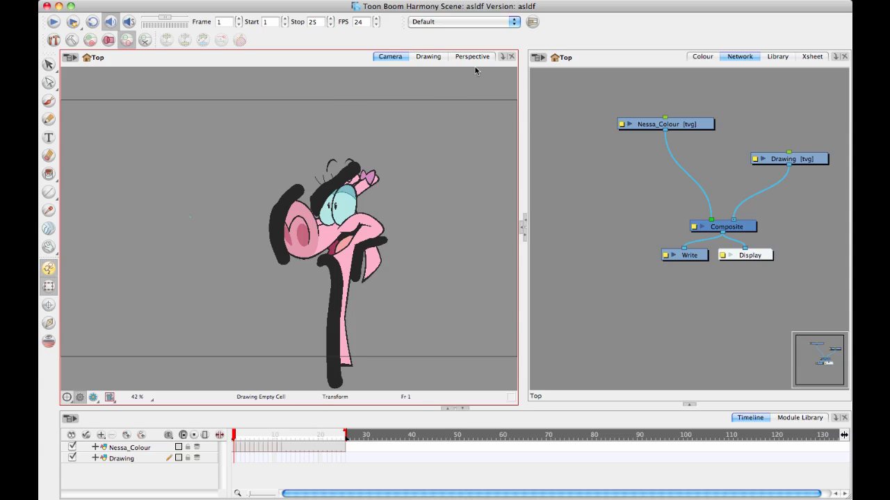
pyautogui.moveTo(695, 125); pyautogui.dragTo(691, 111)
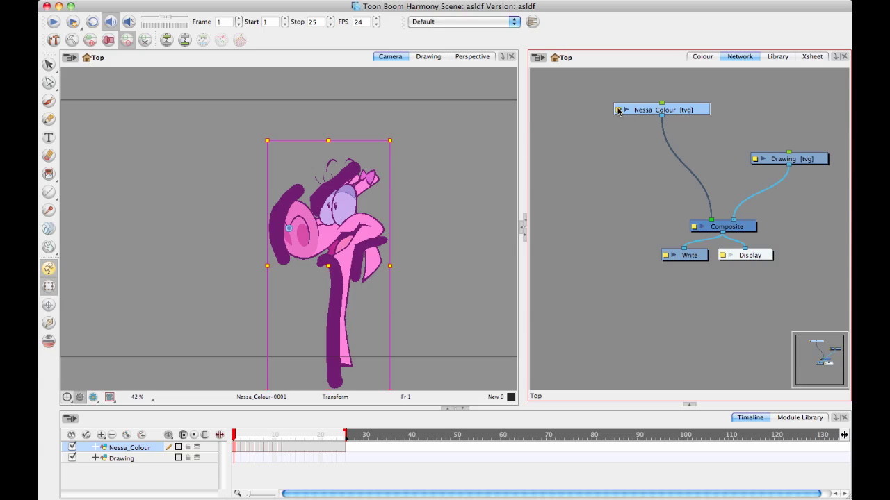
# Step: Uncheck Read Overlay on the Drawing tab of Nessa_Colour's Layer Properties
pyautogui.click(617, 111)
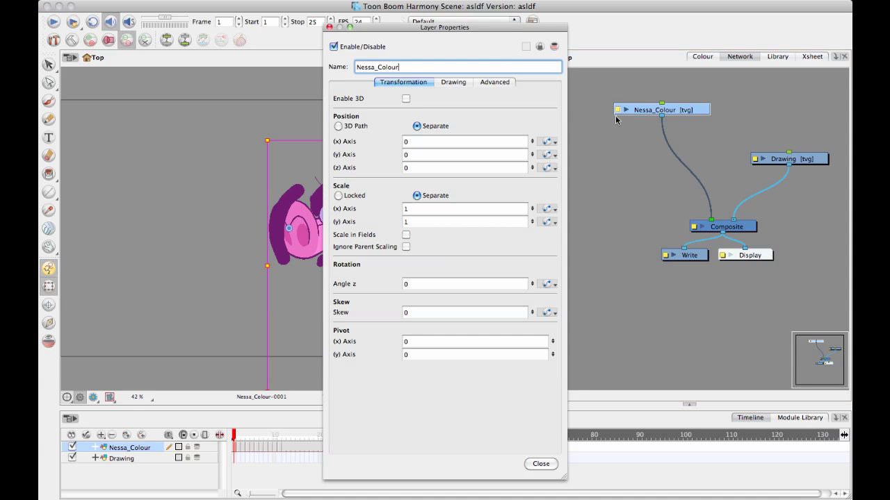
pyautogui.moveTo(481, 30); pyautogui.dragTo(580, 38)
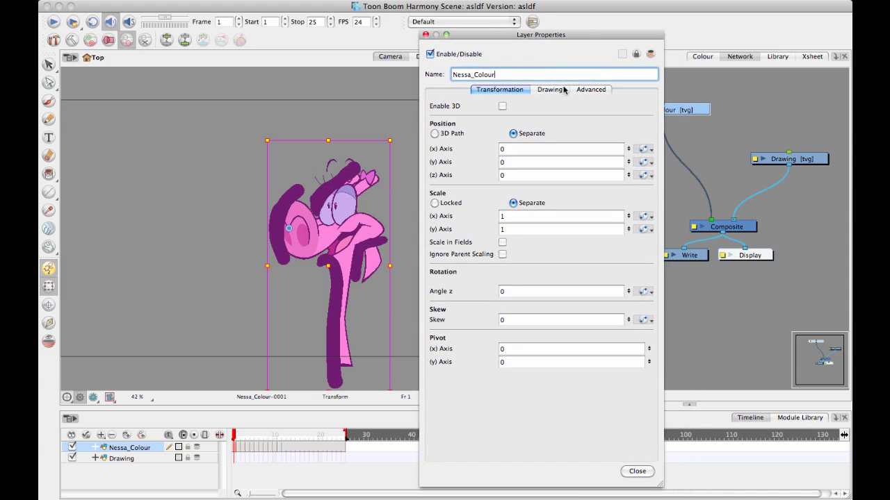
pyautogui.click(551, 89)
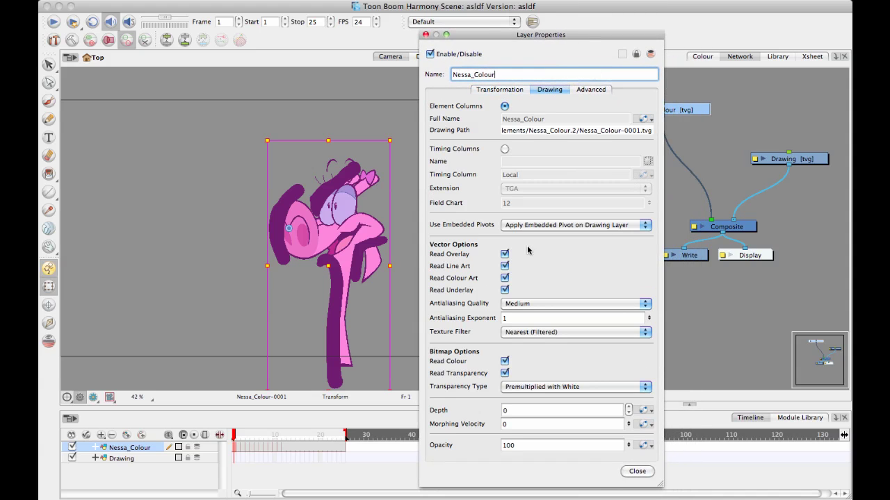
pyautogui.click(505, 254)
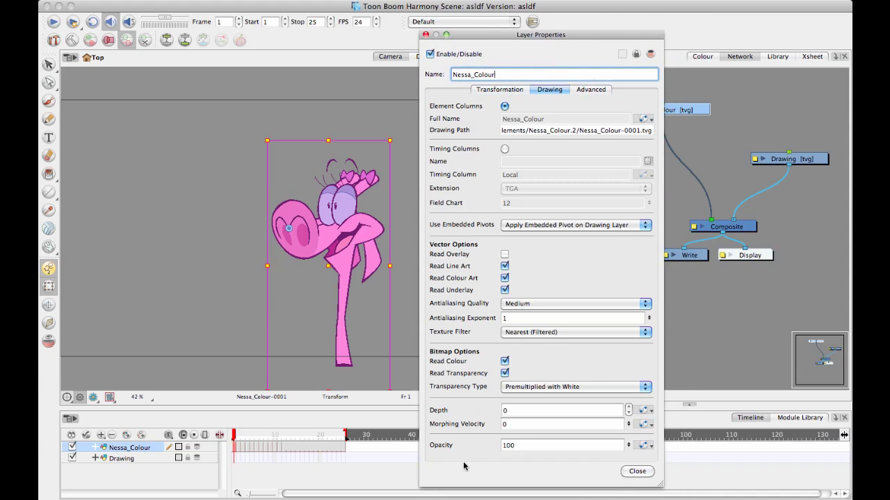
# Step: Close the layer properties and bring up the Module Library's Filter modules
pyautogui.click(637, 471)
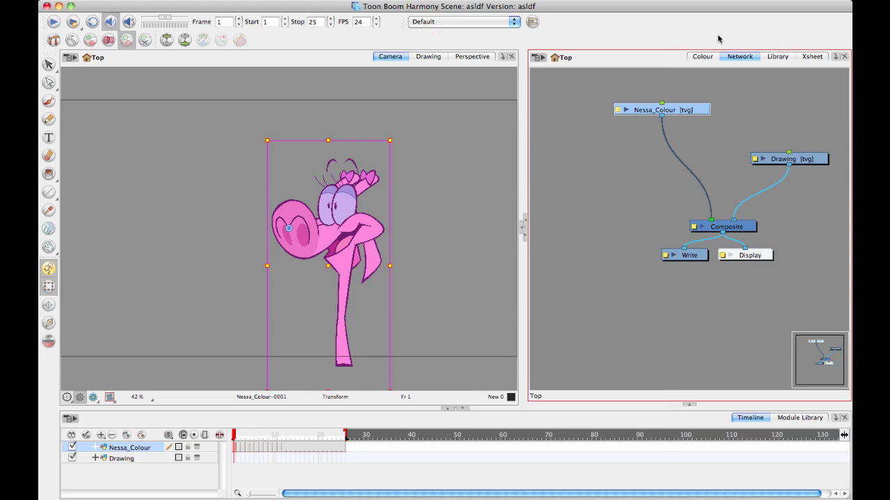
pyautogui.moveTo(688, 111); pyautogui.dragTo(664, 99)
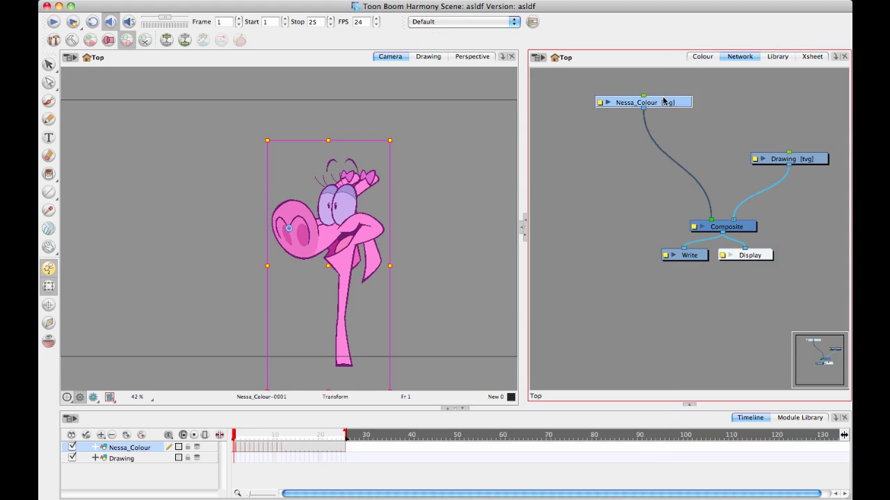
pyautogui.click(802, 427)
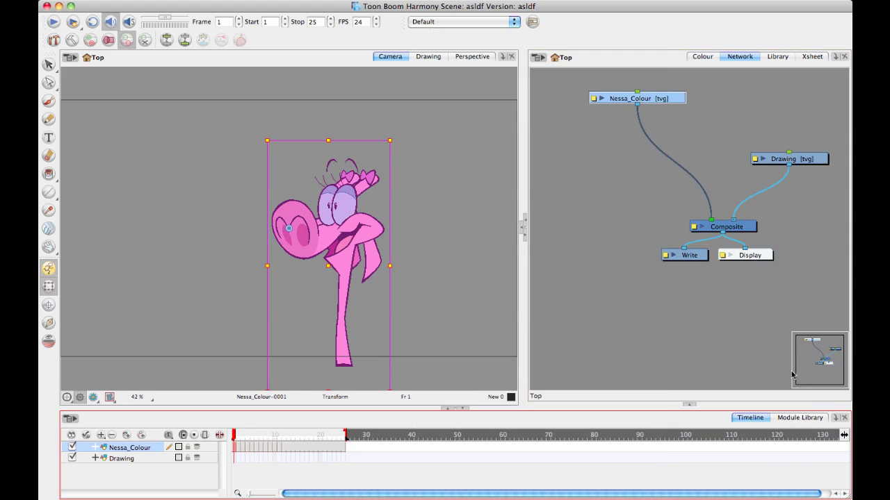
pyautogui.click(799, 418)
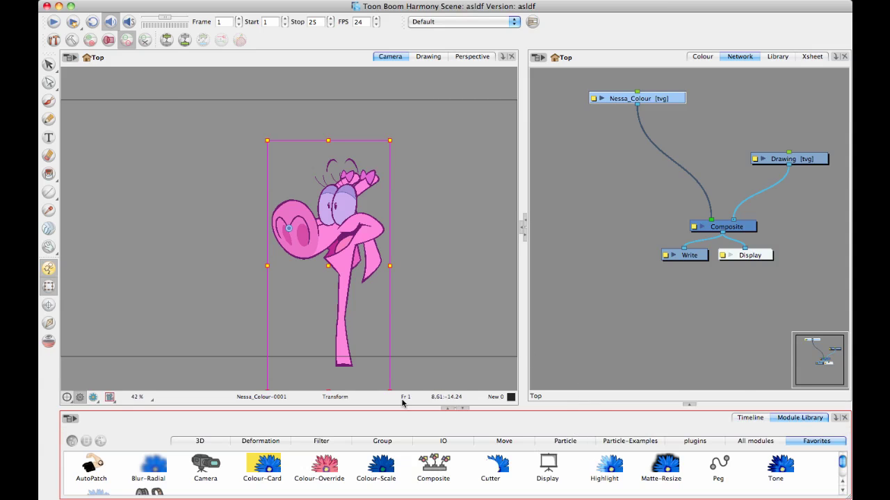
pyautogui.moveTo(431, 409); pyautogui.dragTo(415, 299)
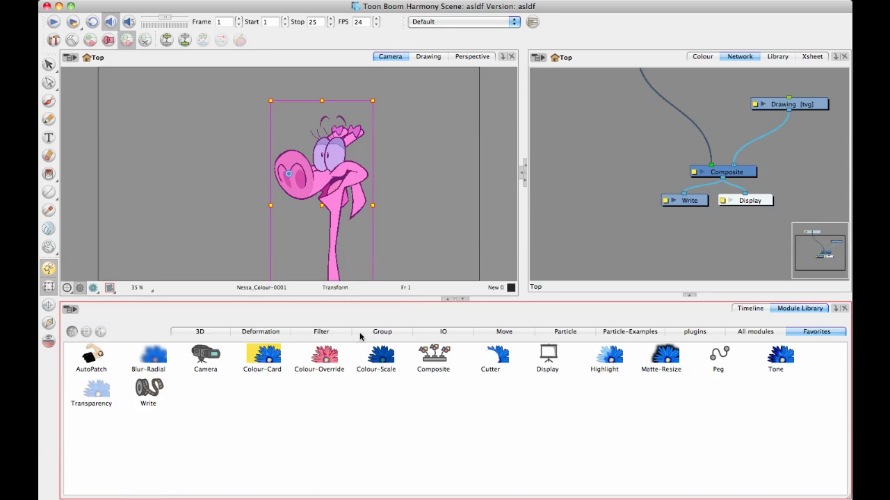
pyautogui.click(338, 333)
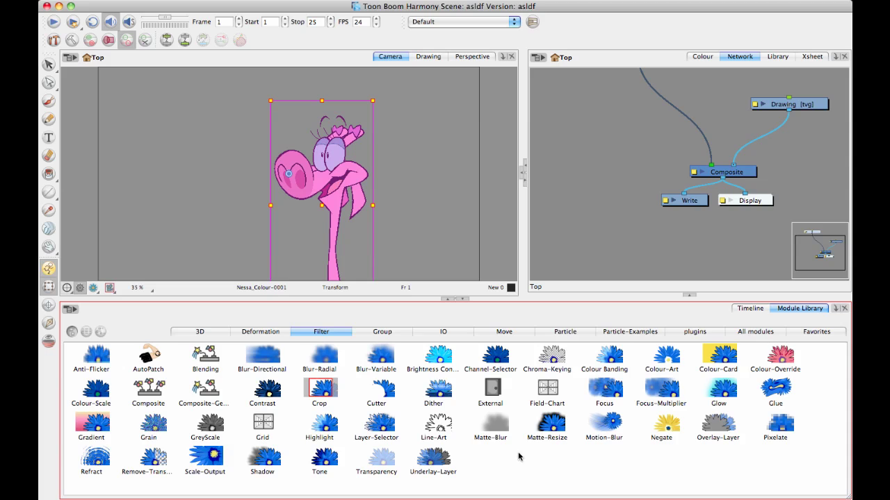
# Step: Add an Overlay-Layer node wired between Nessa_Colour and the Composite
pyautogui.moveTo(718, 424); pyautogui.dragTo(616, 139)
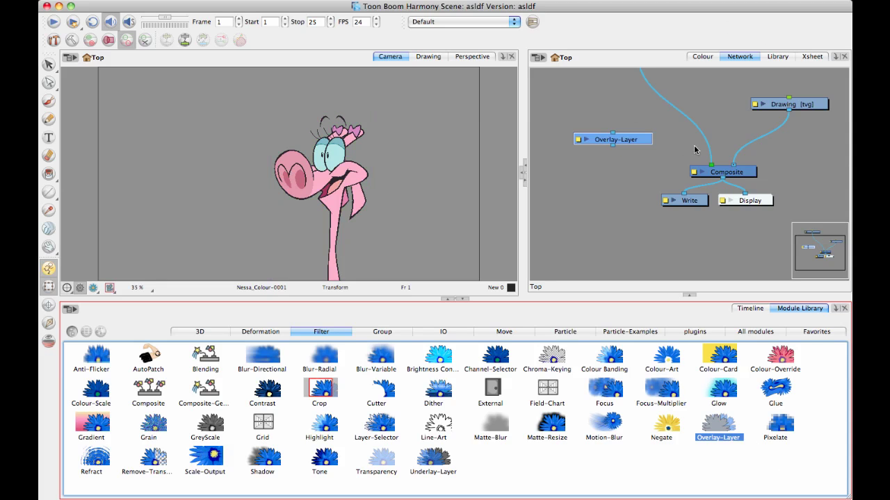
pyautogui.scroll(3, 673, 180)
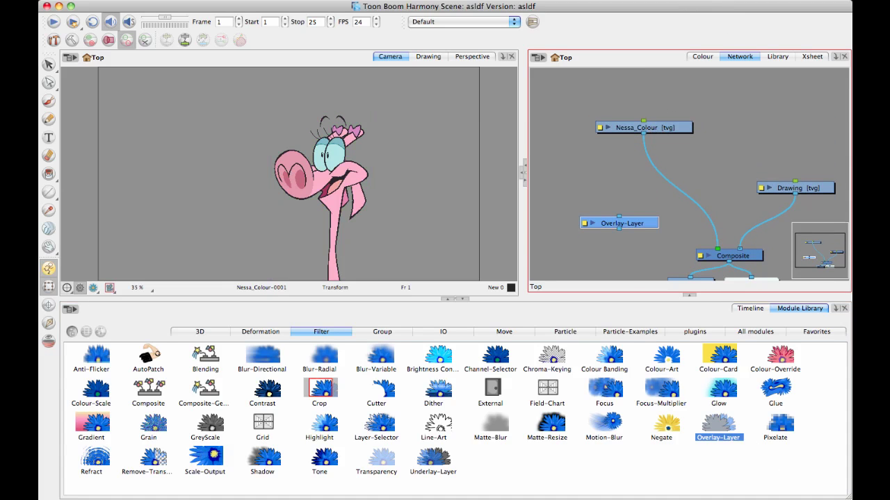
pyautogui.moveTo(640, 134)
pyautogui.mouseDown()
pyautogui.moveTo(618, 220)
pyautogui.moveTo(620, 178)
pyautogui.mouseUp()
pyautogui.moveTo(665, 225); pyautogui.dragTo(709, 249)
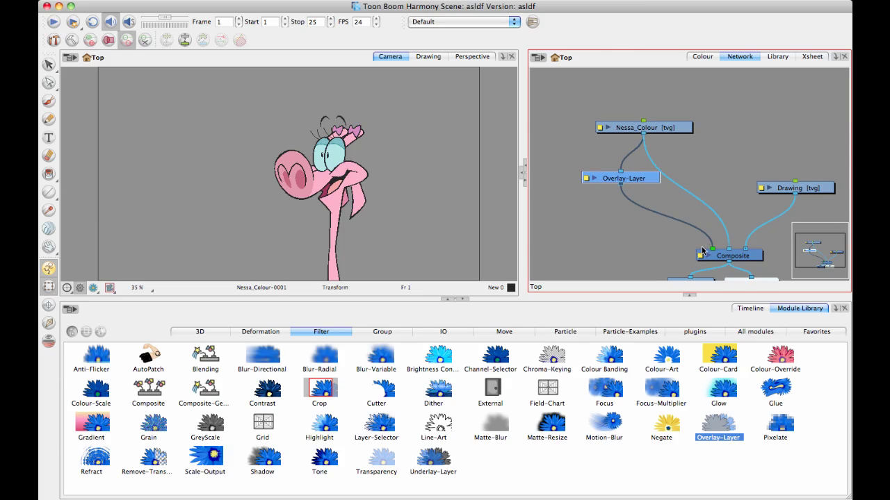
pyautogui.moveTo(669, 132); pyautogui.dragTo(668, 113)
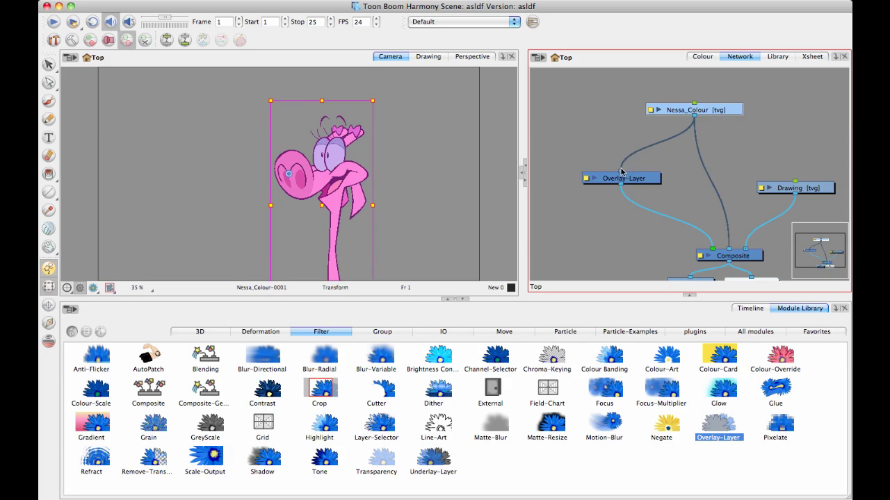
# Step: Turn off Read Overlay on Nessa_Colour, then insert a Channel-Selector node and view its properties
pyautogui.click(650, 111)
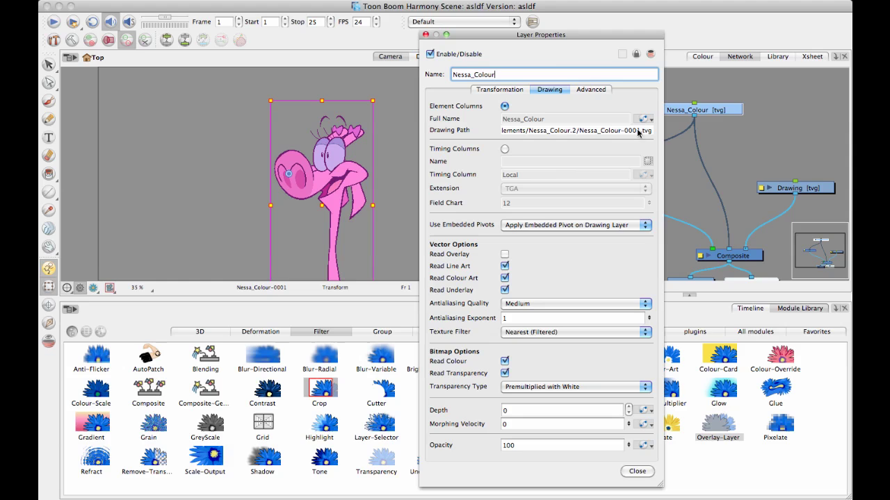
pyautogui.click(504, 254)
pyautogui.click(426, 35)
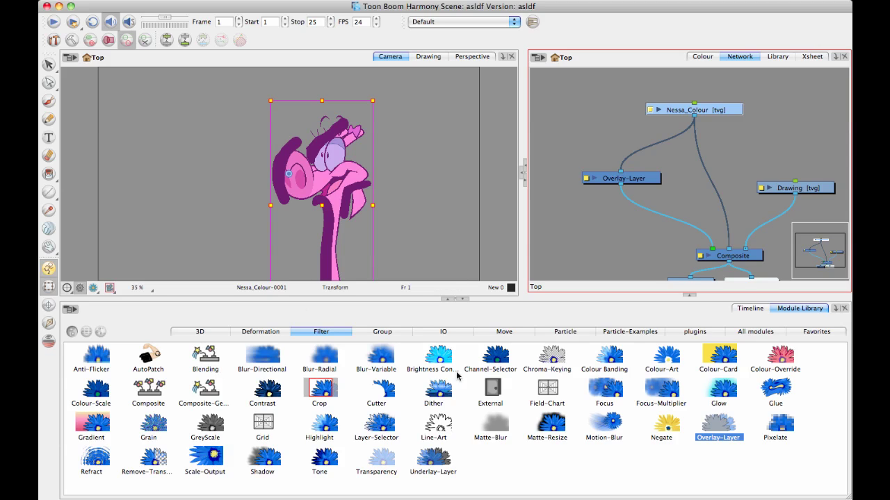
pyautogui.moveTo(496, 358); pyautogui.dragTo(710, 179)
pyautogui.click(657, 180)
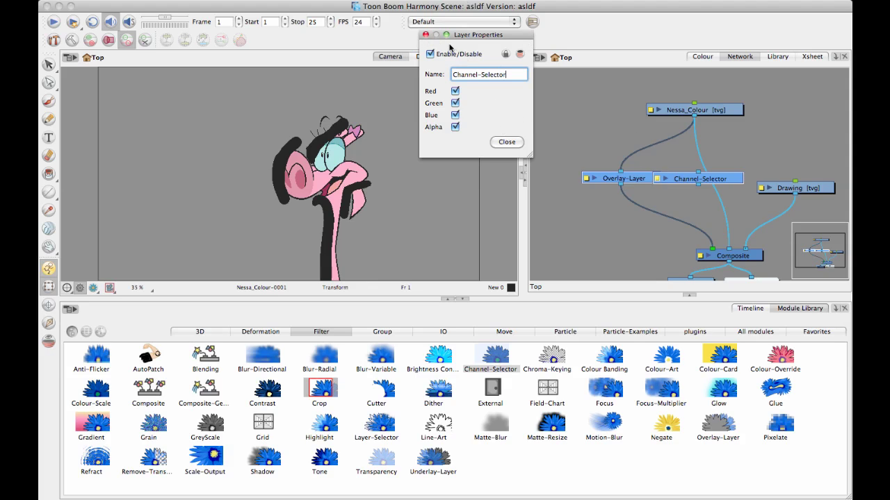
# Step: Close the Channel-Selector properties and delete the Channel-Selector node
pyautogui.click(425, 34)
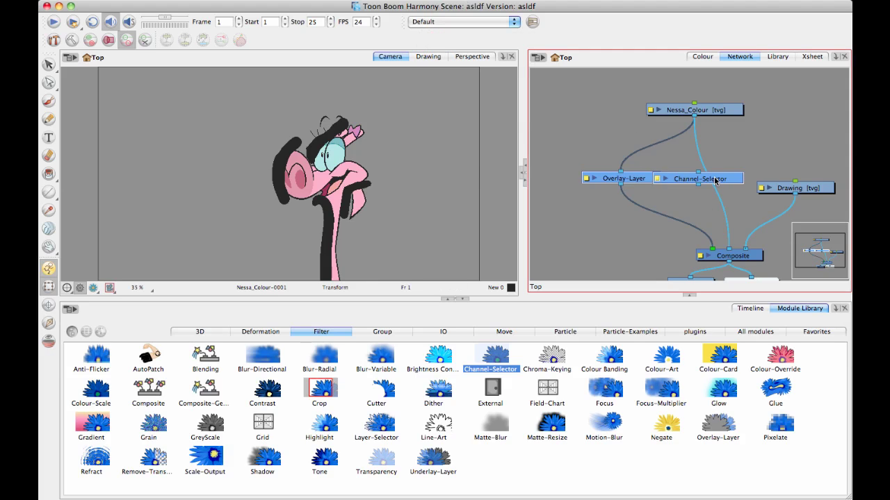
pyautogui.moveTo(719, 182); pyautogui.dragTo(718, 137)
pyautogui.moveTo(708, 180); pyautogui.dragTo(724, 170)
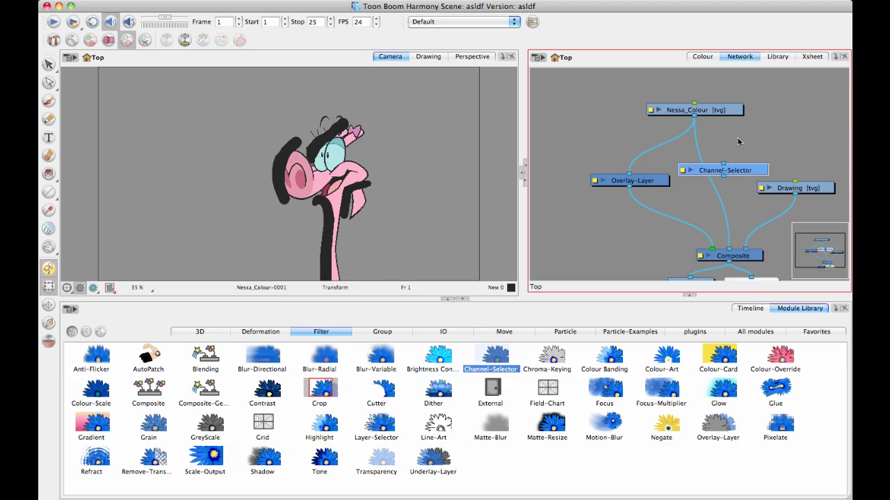
pyautogui.press('Delete')
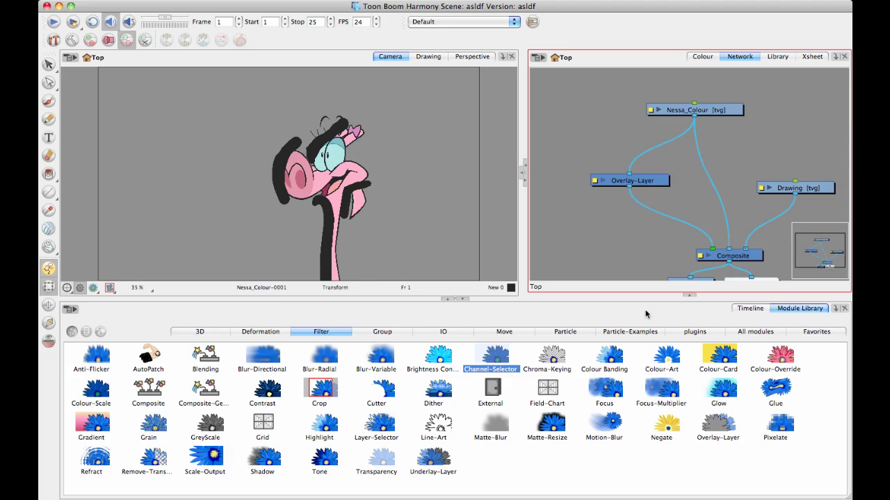
# Step: Insert a Layer-Selector node into the Nessa_Colour cable and review its and Nessa_Colour's properties
pyautogui.moveTo(377, 426); pyautogui.dragTo(687, 165)
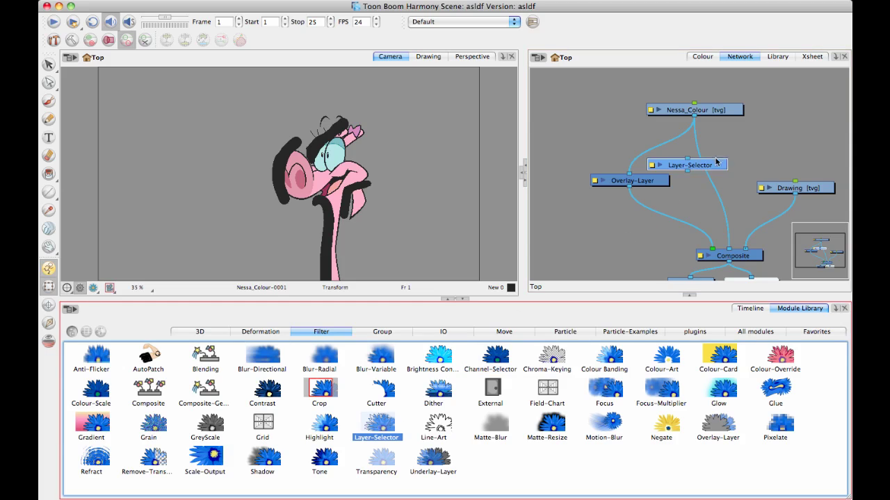
pyautogui.click(652, 165)
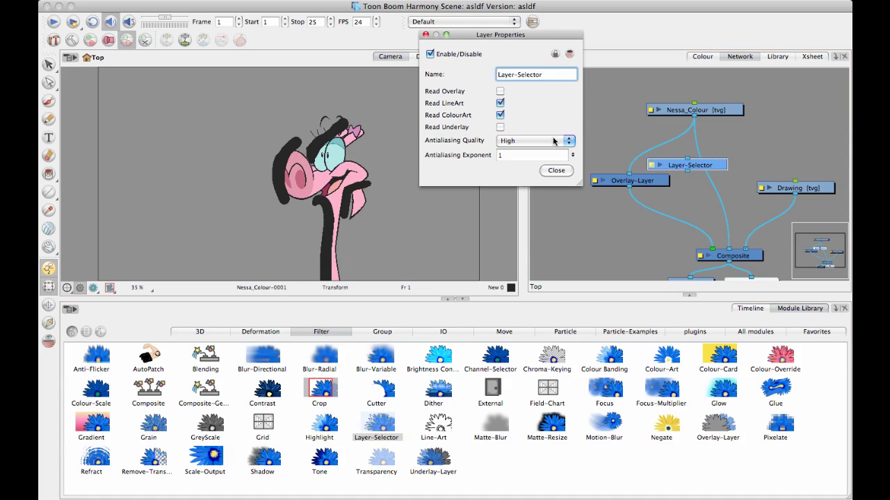
pyautogui.click(556, 171)
pyautogui.moveTo(716, 170); pyautogui.dragTo(740, 178)
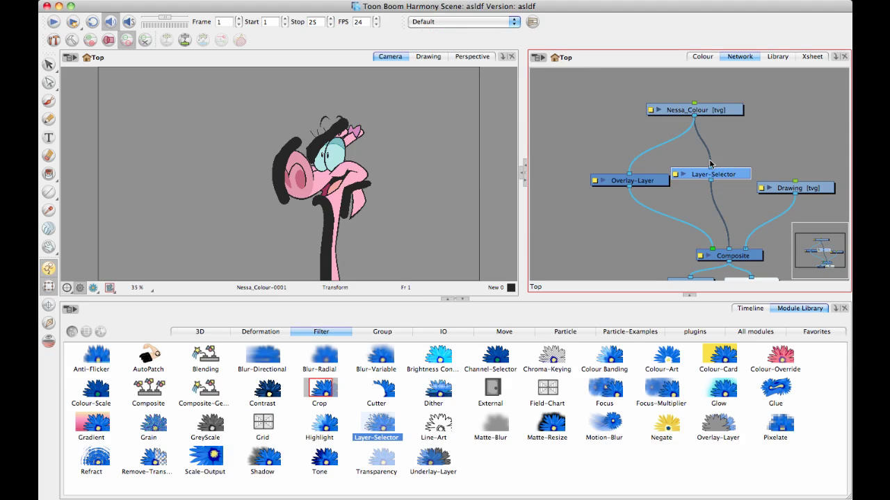
pyautogui.click(650, 111)
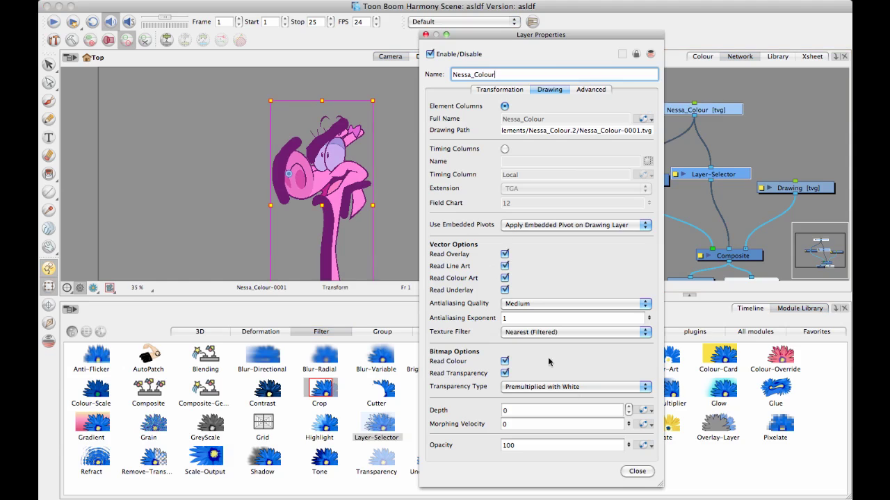
pyautogui.click(638, 472)
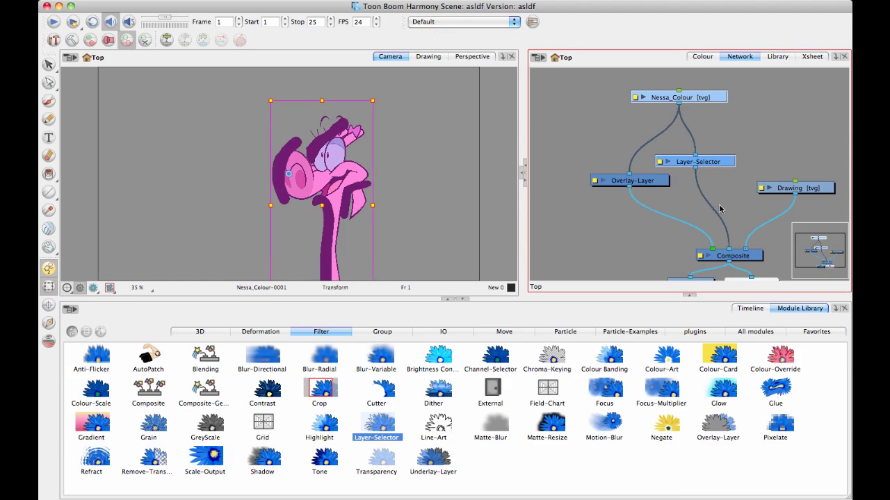
# Step: Disable the Overlay-Layer node with D and recheck the Layer-Selector's properties
pyautogui.click(699, 162)
pyautogui.moveTo(717, 165); pyautogui.dragTo(730, 176)
pyautogui.moveTo(642, 181); pyautogui.dragTo(638, 171)
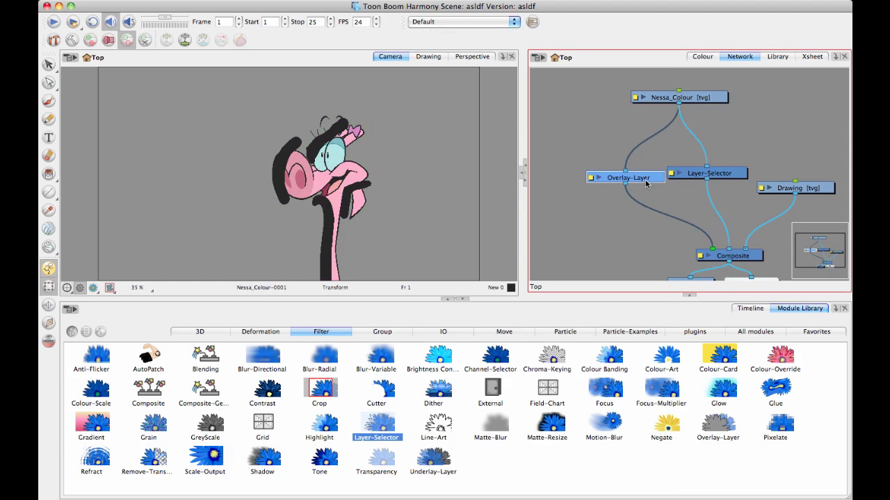
pyautogui.press('d')
pyautogui.moveTo(708, 173); pyautogui.dragTo(734, 170)
pyautogui.click(688, 171)
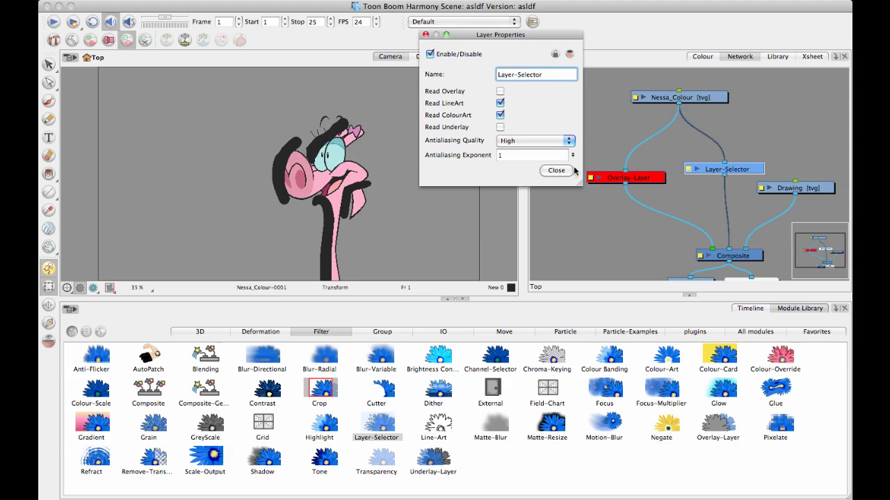
pyautogui.click(556, 171)
# Step: Pull the Overlay-Layer and Layer-Selector nodes out of their cables and delete both
pyautogui.moveTo(746, 172); pyautogui.dragTo(746, 182)
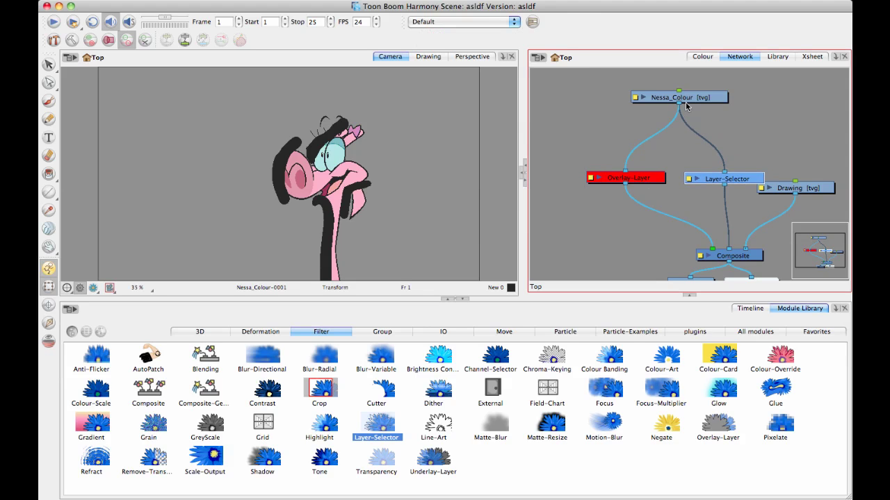
pyautogui.moveTo(689, 102); pyautogui.dragTo(721, 100)
pyautogui.click(639, 209)
pyautogui.moveTo(659, 185); pyautogui.dragTo(658, 181)
pyautogui.click(678, 208)
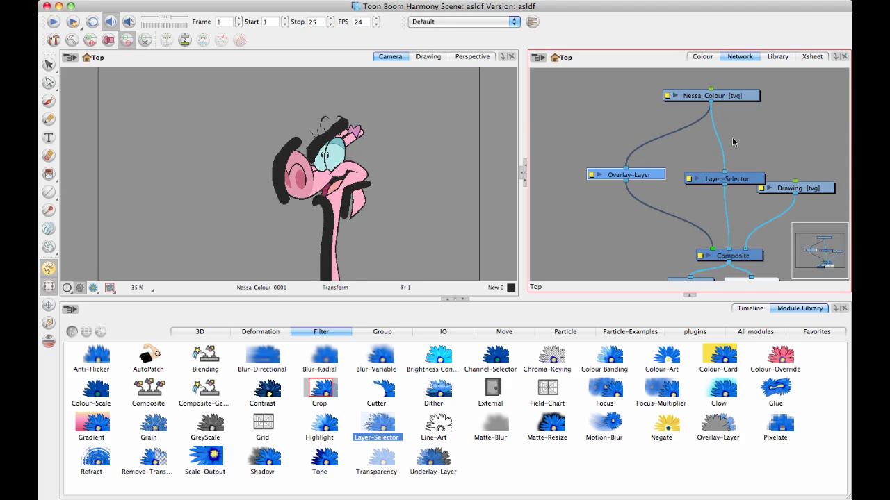
pyautogui.moveTo(647, 171); pyautogui.dragTo(598, 207)
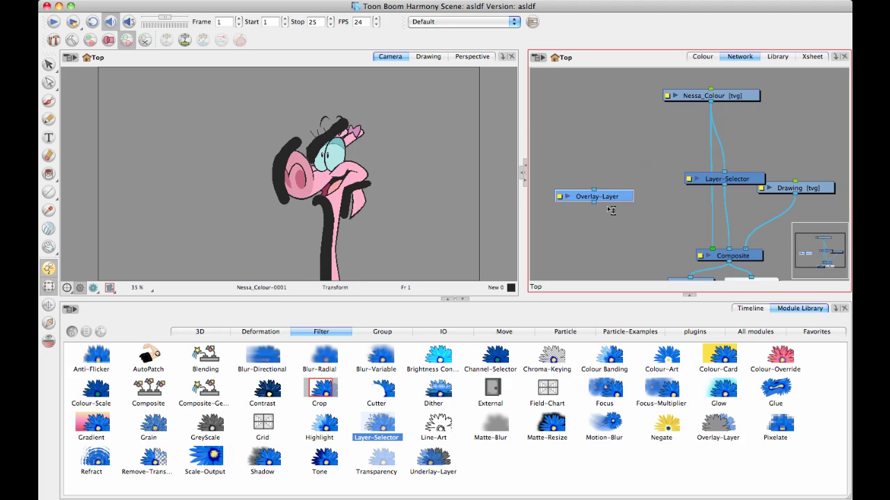
pyautogui.moveTo(725, 179); pyautogui.dragTo(621, 160)
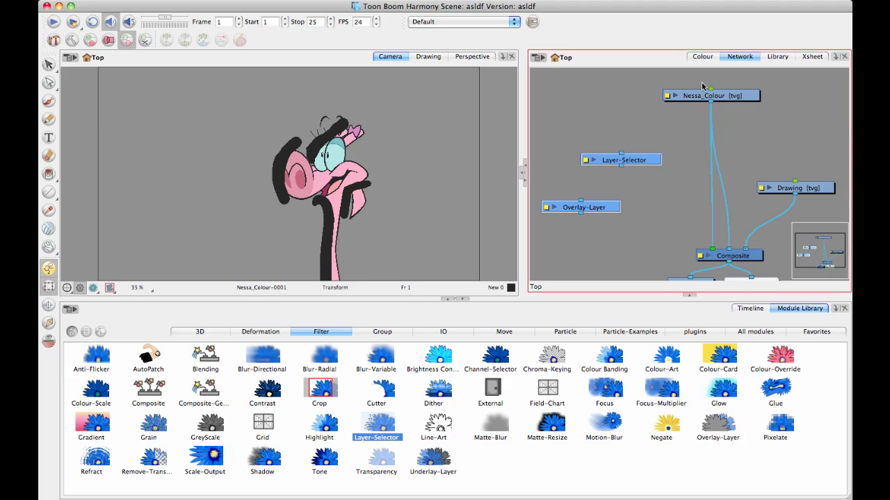
pyautogui.press('Delete')
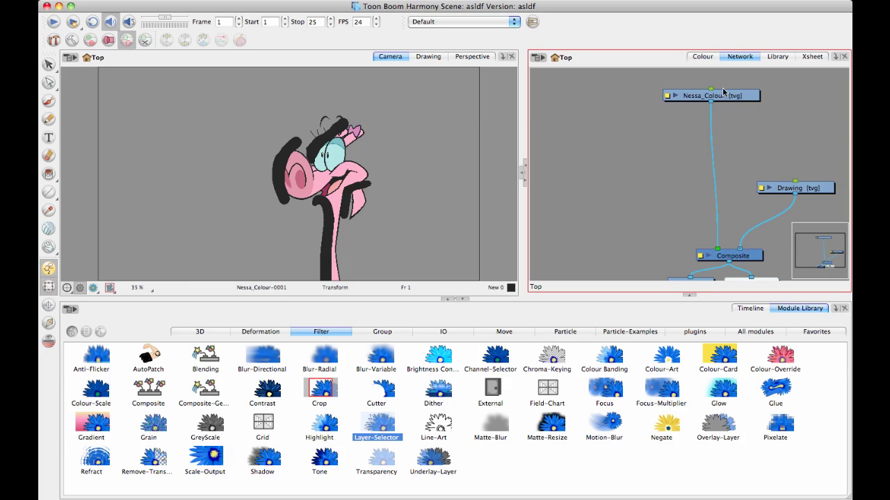
# Step: Copy Nessa_Colour and paste it as the clone Nessa_Colour_1
pyautogui.click(678, 97)
pyautogui.click(671, 108)
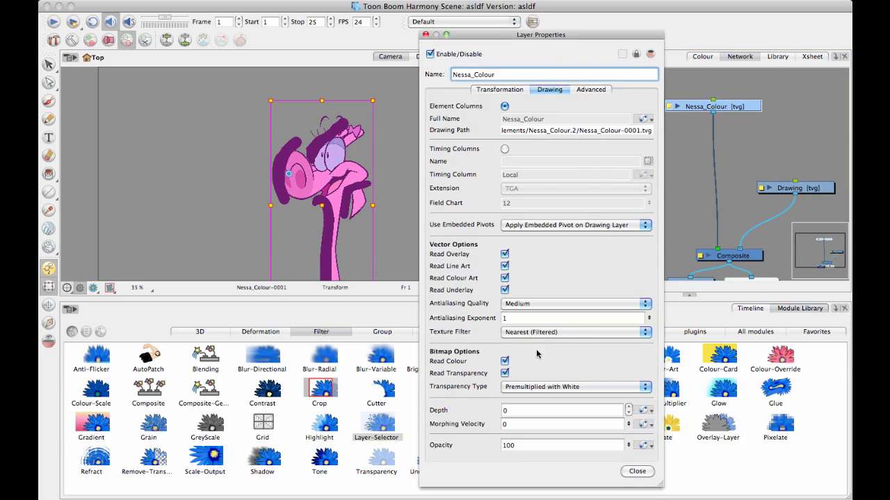
pyautogui.click(637, 471)
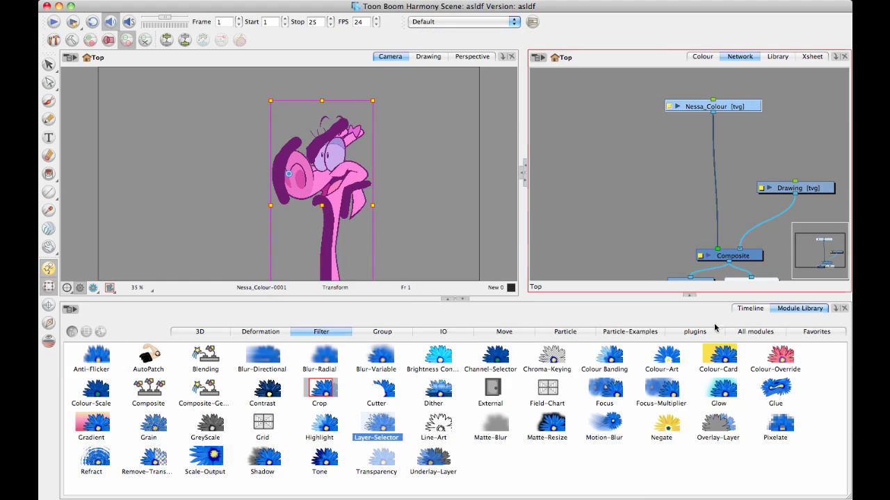
pyautogui.moveTo(736, 107); pyautogui.dragTo(720, 114)
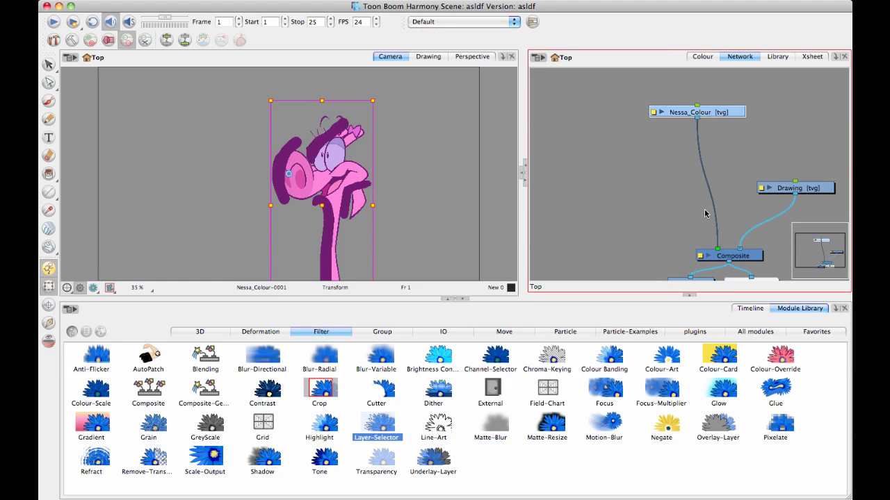
pyautogui.press('super+v')
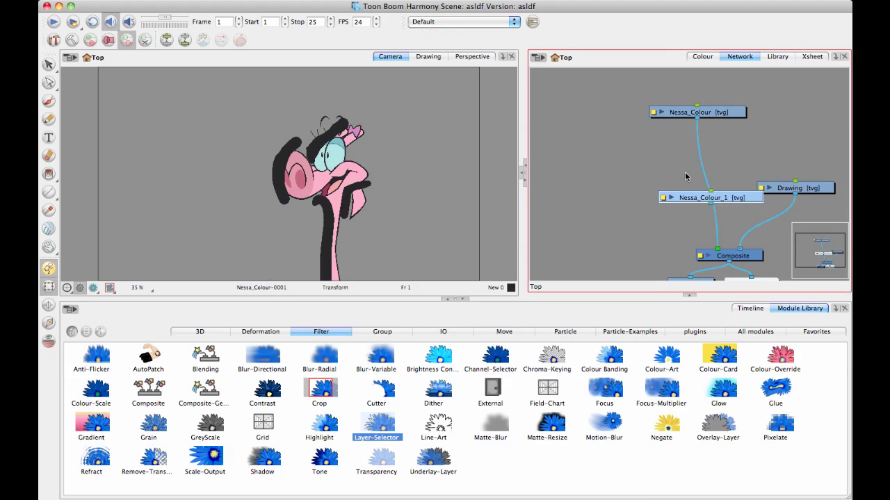
# Step: Move Nessa_Colour_1 aside and wire it into a new Composite input
pyautogui.moveTo(678, 183); pyautogui.dragTo(605, 146)
pyautogui.moveTo(697, 112); pyautogui.dragTo(709, 96)
pyautogui.moveTo(605, 145); pyautogui.dragTo(636, 160)
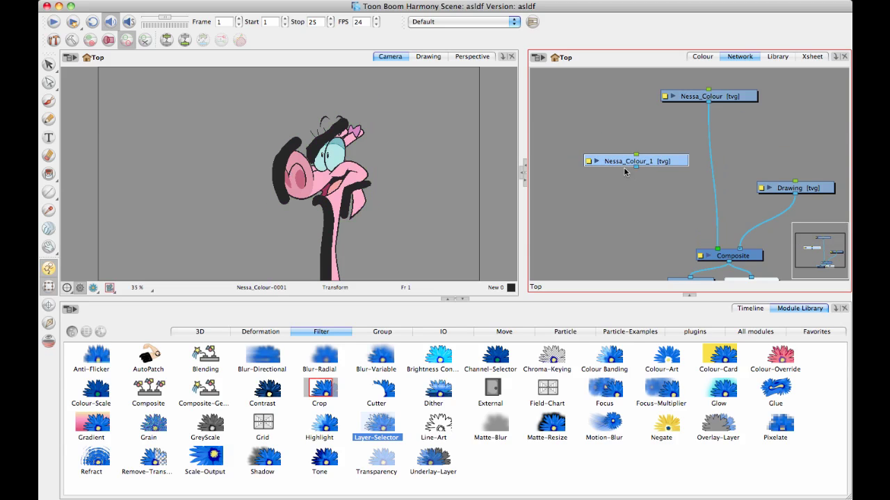
pyautogui.moveTo(636, 167); pyautogui.dragTo(703, 250)
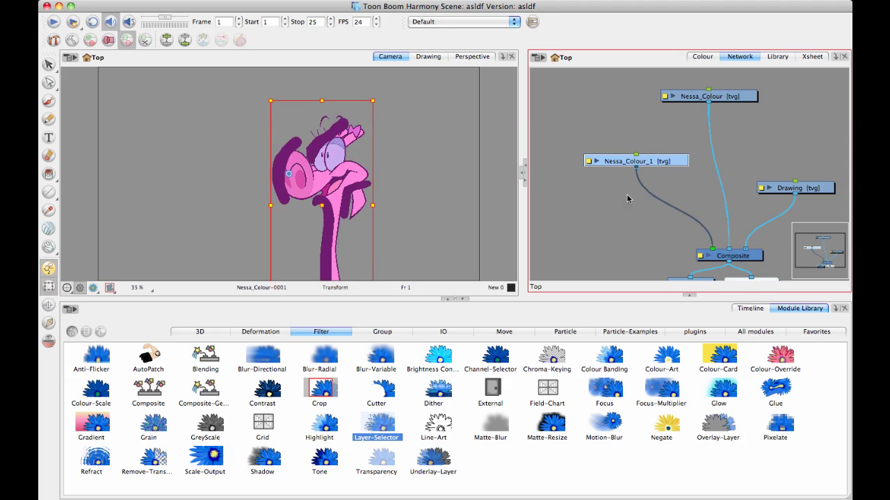
# Step: Select the character in the Camera view and flip to the next drawing and back
pyautogui.click(603, 233)
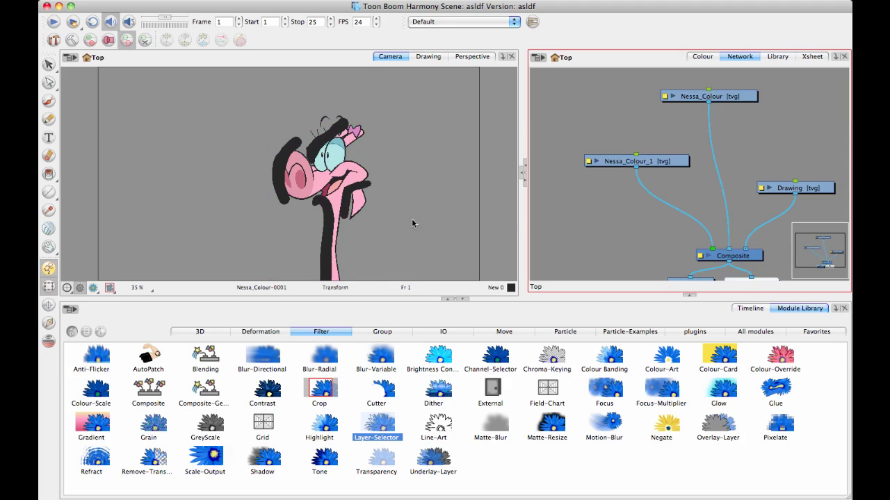
pyautogui.click(455, 162)
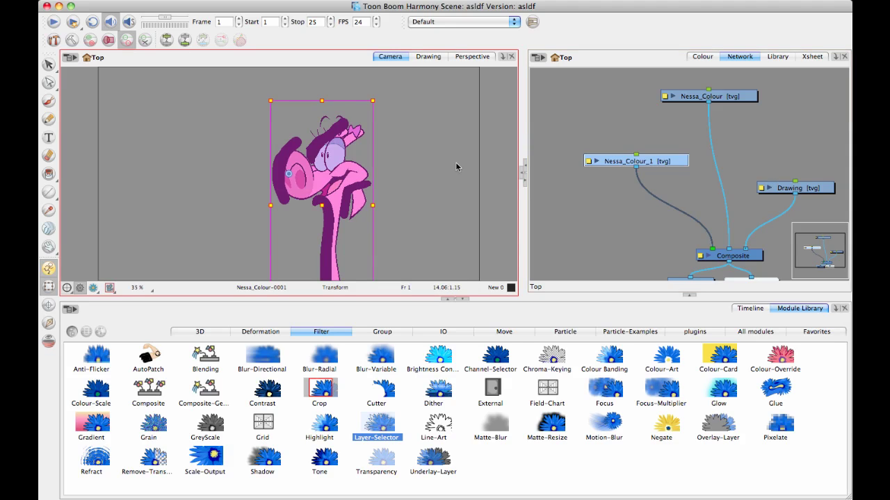
pyautogui.press('g')
pyautogui.press('f')
# Step: Uncheck Read Line Art, Read Colour Art and Read Underlay in Nessa_Colour_1's Layer Properties
pyautogui.click(589, 161)
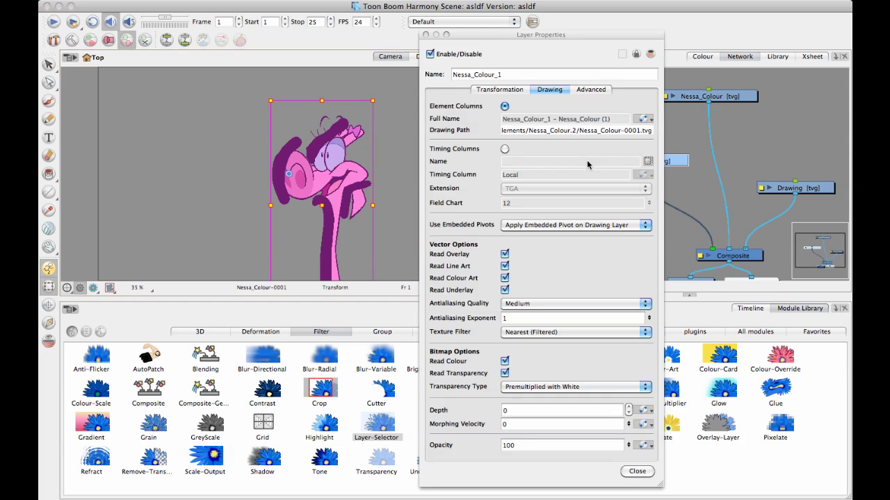
pyautogui.click(505, 266)
pyautogui.click(504, 290)
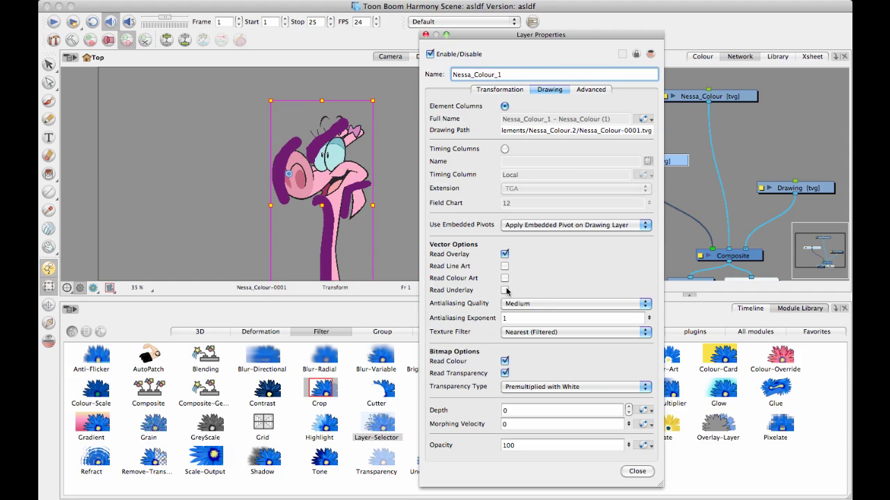
pyautogui.click(637, 472)
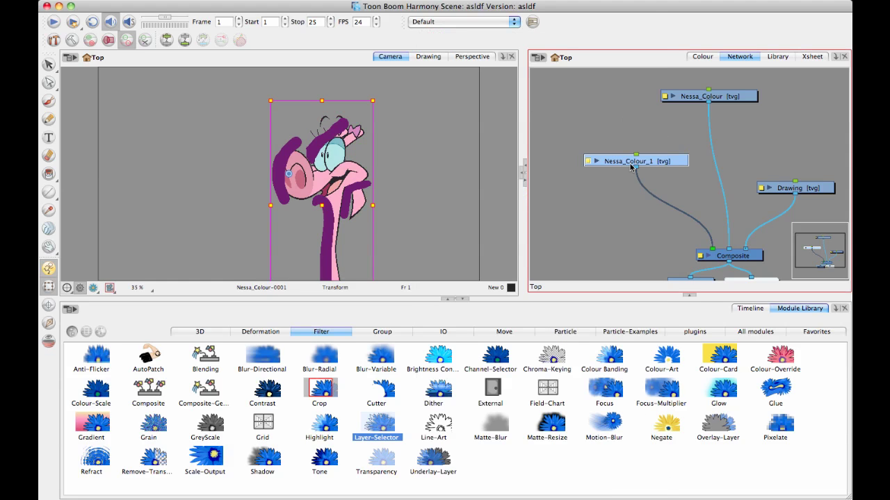
# Step: Review the original Nessa_Colour's properties and nudge both colour nodes into place
pyautogui.moveTo(699, 96); pyautogui.dragTo(709, 102)
pyautogui.click(675, 103)
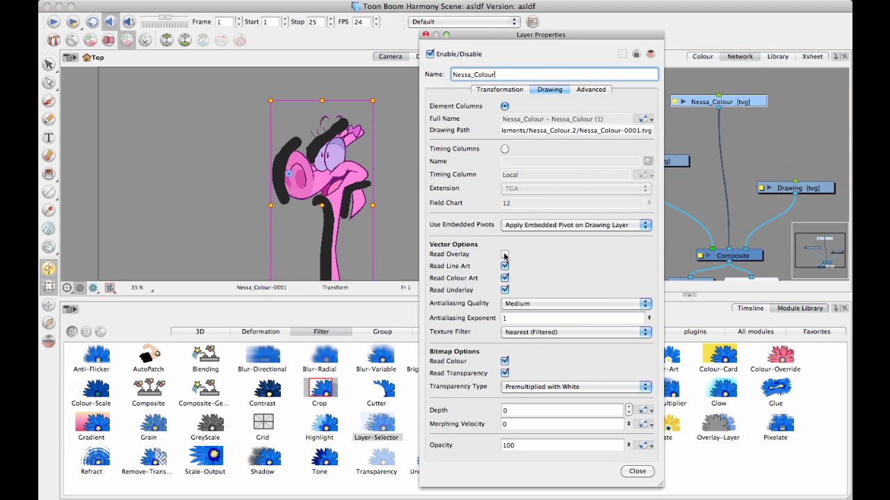
pyautogui.click(638, 471)
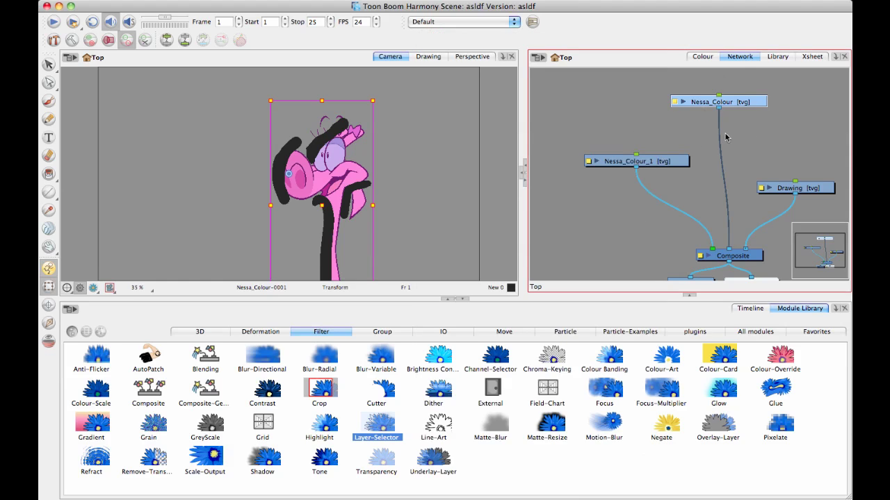
pyautogui.click(749, 135)
pyautogui.moveTo(663, 162); pyautogui.dragTo(652, 172)
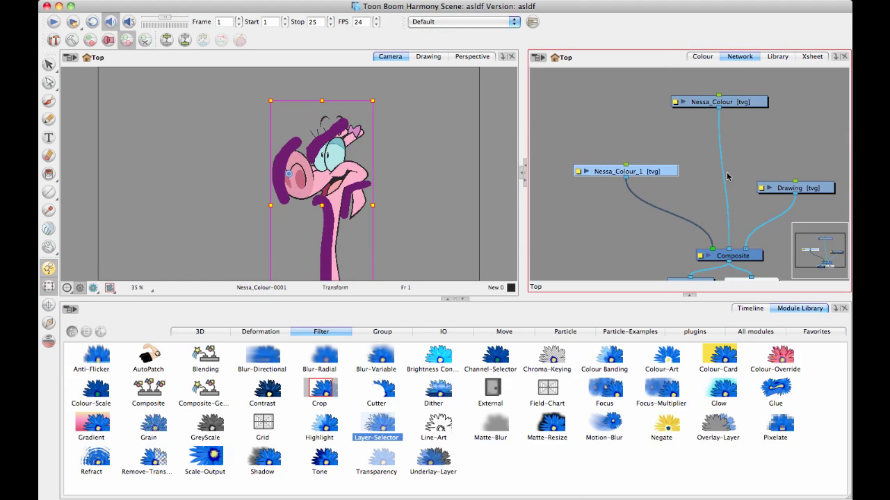
# Step: Compare the Nessa_Colour and Nessa_Colour_1 renders, ending with the clone selected
pyautogui.click(719, 102)
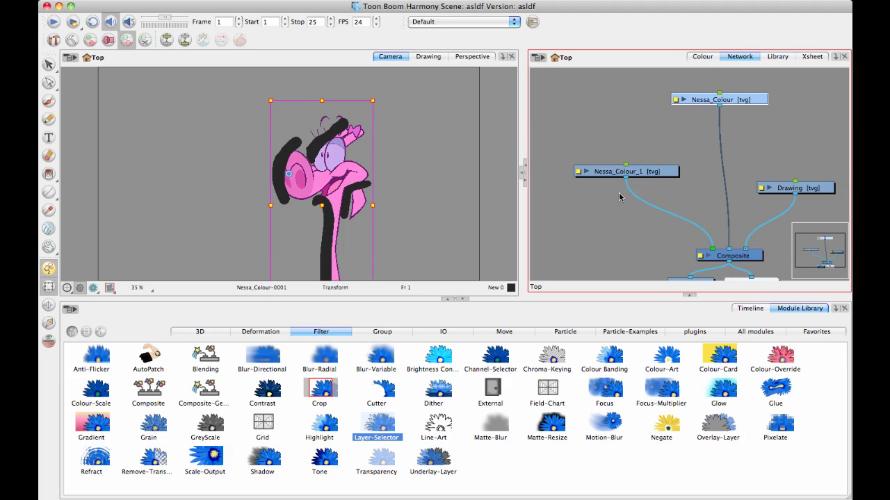
pyautogui.click(762, 161)
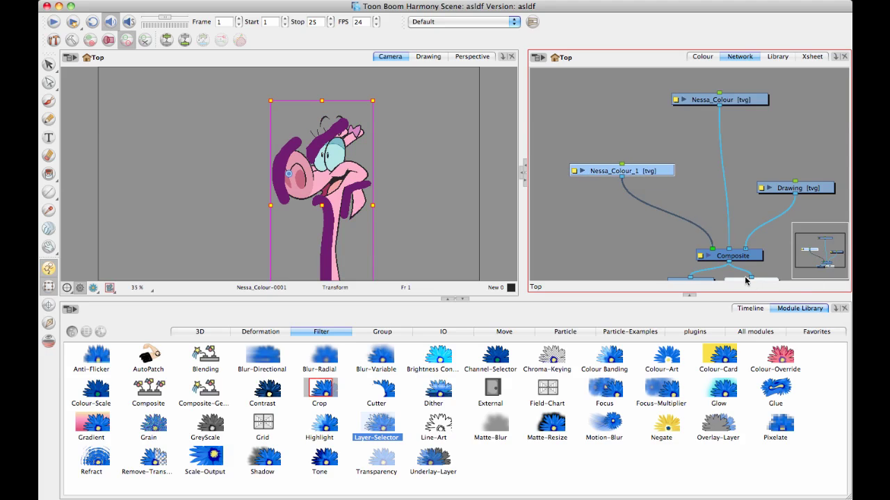
pyautogui.click(625, 171)
pyautogui.click(716, 100)
pyautogui.click(715, 100)
pyautogui.click(650, 173)
# Step: Rearrange the Nessa_Colour and Nessa_Colour_1 nodes in the Network view
pyautogui.moveTo(716, 100); pyautogui.dragTo(685, 108)
pyautogui.moveTo(658, 169); pyautogui.dragTo(654, 165)
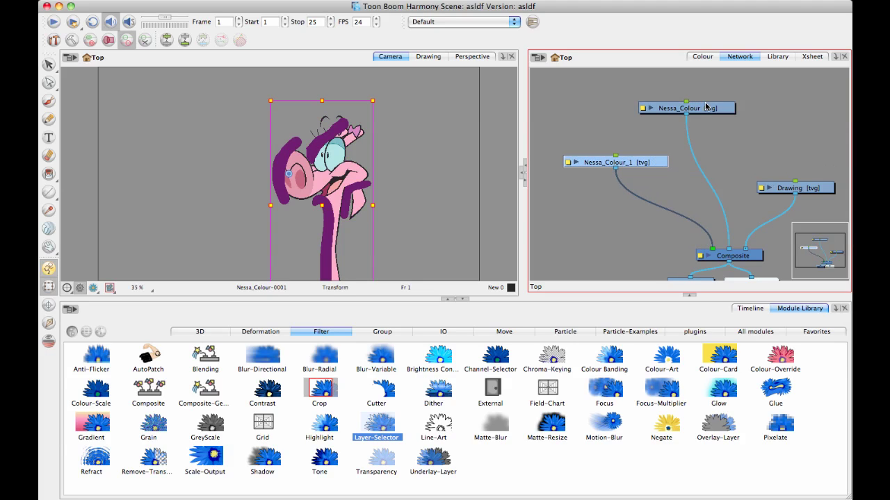
pyautogui.moveTo(707, 107); pyautogui.dragTo(715, 104)
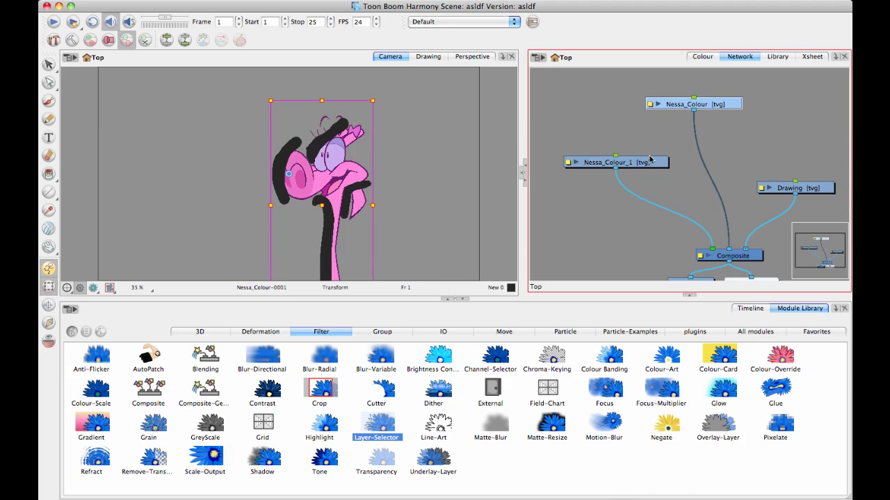
pyautogui.moveTo(639, 165); pyautogui.dragTo(626, 163)
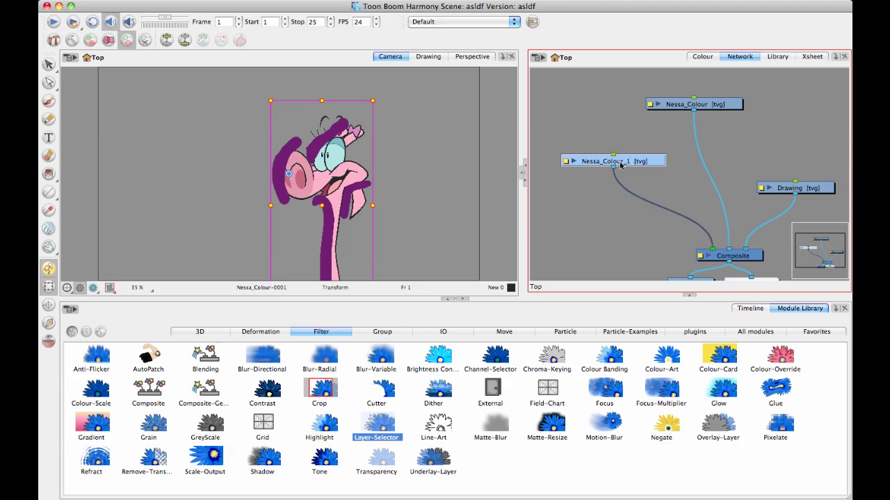
pyautogui.moveTo(712, 107); pyautogui.dragTo(712, 105)
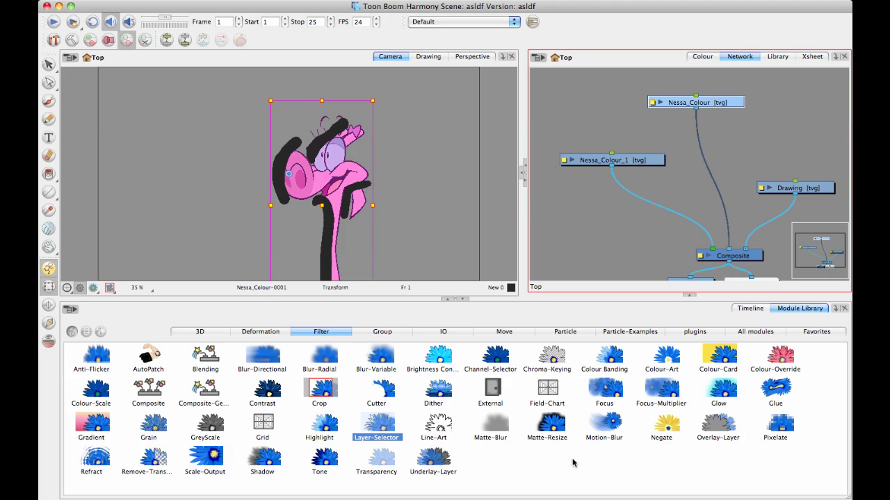
# Step: Drop a Tone effect from the Filter library into the network beside Nessa_Colour_1
pyautogui.moveTo(328, 467); pyautogui.dragTo(631, 271)
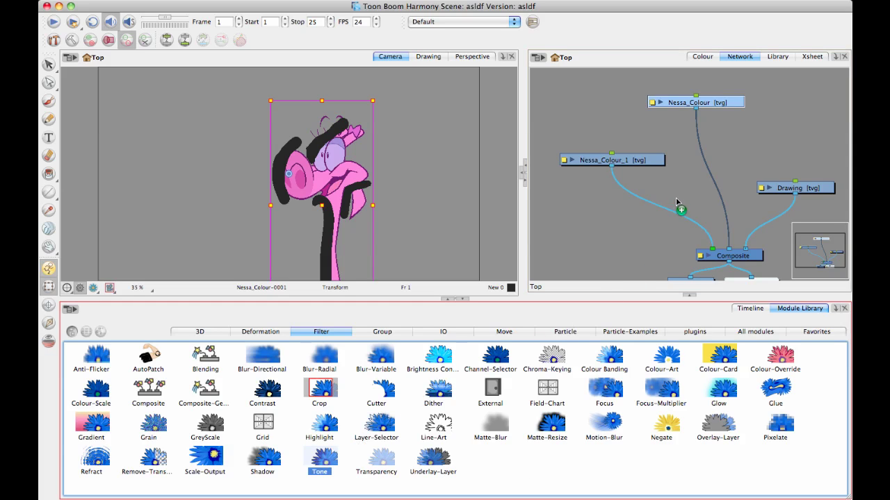
pyautogui.moveTo(676, 197); pyautogui.dragTo(680, 207)
pyautogui.moveTo(612, 160); pyautogui.dragTo(602, 149)
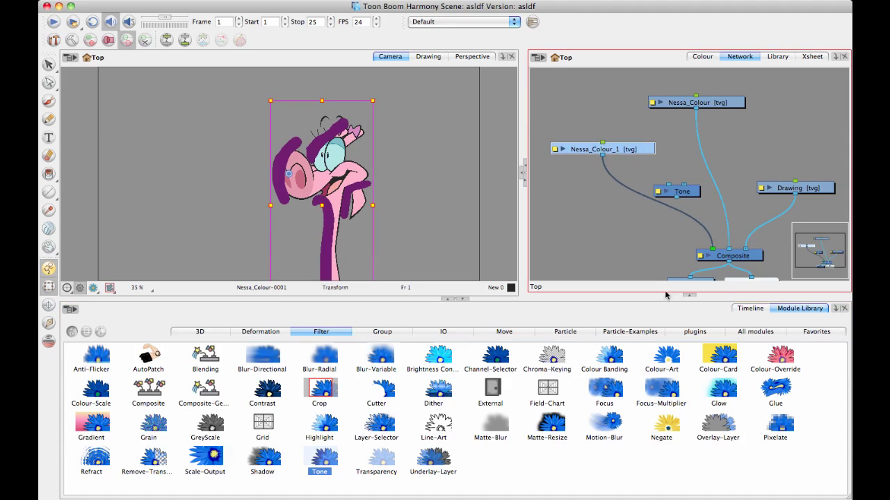
pyautogui.click(272, 460)
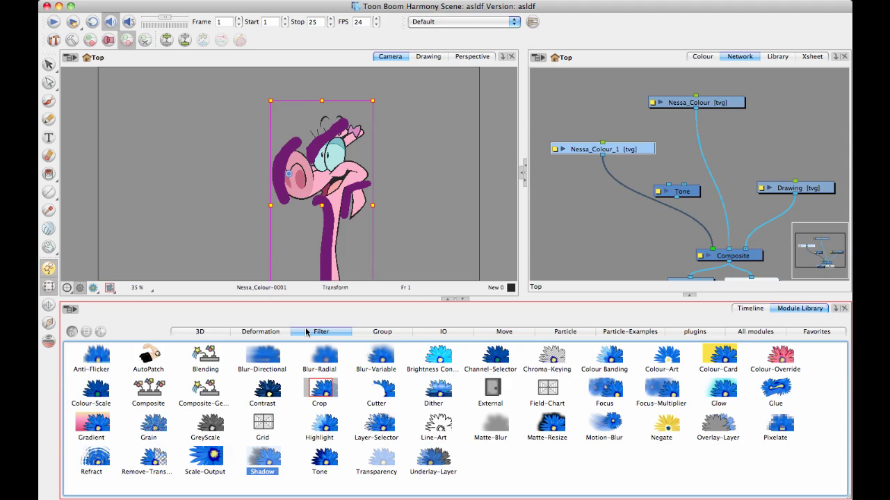
# Step: Place the Tone node lower and wire Nessa_Colour_1 and Nessa_Colour into it
pyautogui.moveTo(696, 193)
pyautogui.mouseDown()
pyautogui.moveTo(681, 206)
pyautogui.moveTo(693, 206)
pyautogui.mouseUp()
pyautogui.click(746, 237)
pyautogui.moveTo(630, 153); pyautogui.dragTo(625, 142)
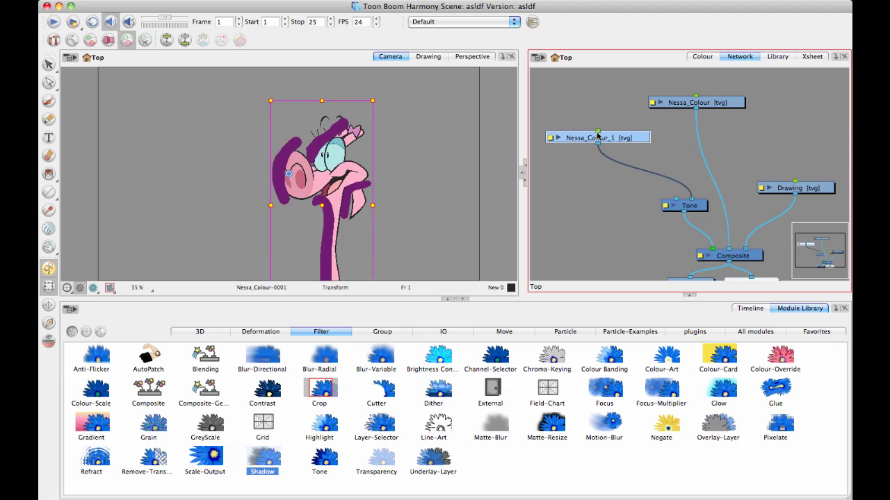
pyautogui.moveTo(693, 202); pyautogui.dragTo(679, 202)
pyautogui.moveTo(730, 246); pyautogui.dragTo(691, 195)
# Step: Move both colour nodes further right and reconnect Nessa_Colour_1 to Tone's input
pyautogui.click(727, 105)
pyautogui.moveTo(743, 108); pyautogui.dragTo(759, 107)
pyautogui.moveTo(625, 138); pyautogui.dragTo(636, 139)
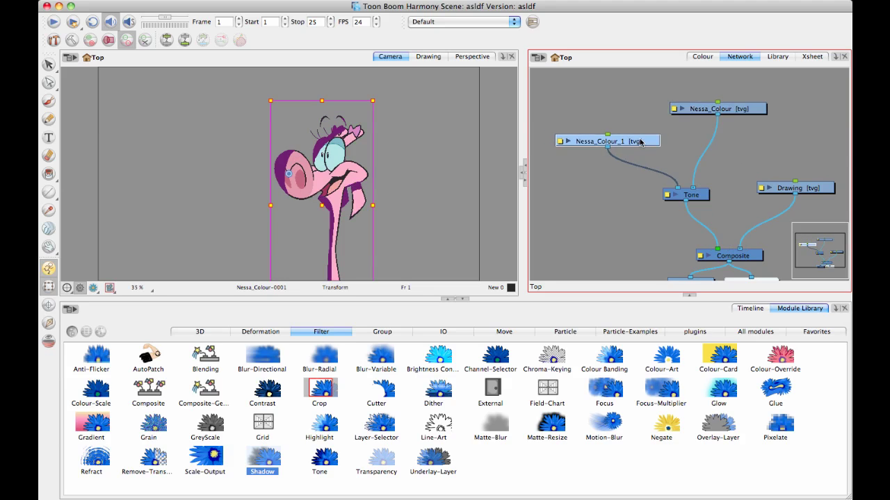
pyautogui.click(751, 107)
pyautogui.click(726, 151)
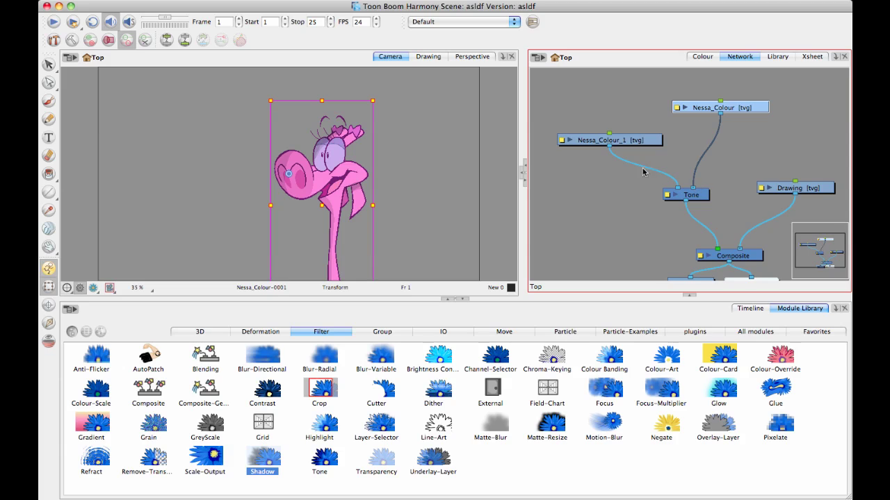
pyautogui.moveTo(624, 140); pyautogui.dragTo(628, 142)
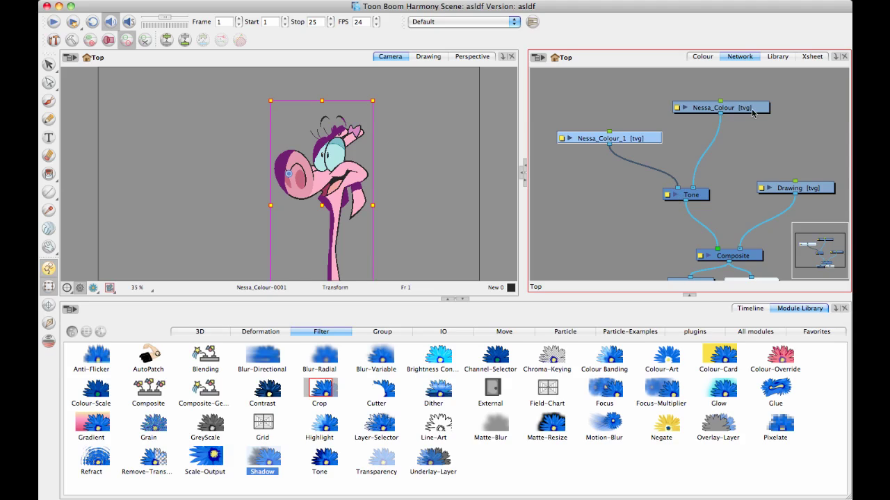
pyautogui.moveTo(743, 110); pyautogui.dragTo(757, 108)
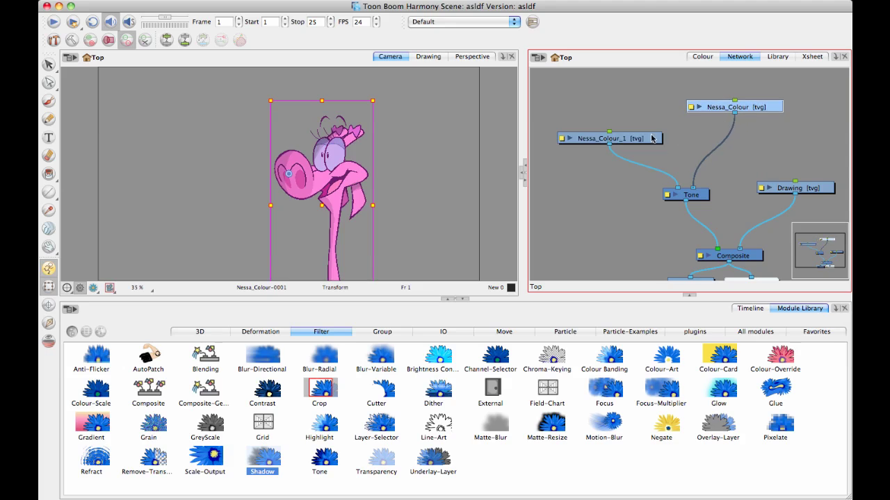
pyautogui.moveTo(647, 139); pyautogui.dragTo(664, 134)
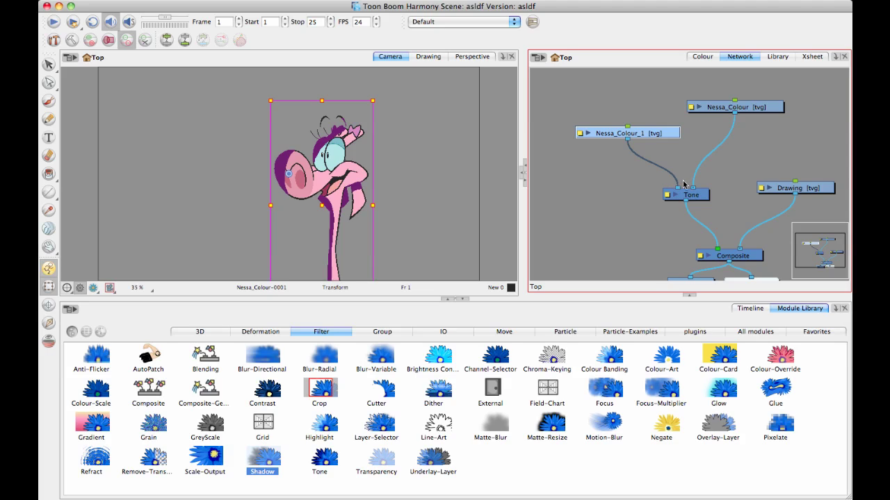
pyautogui.moveTo(673, 174); pyautogui.dragTo(675, 186)
pyautogui.click(586, 200)
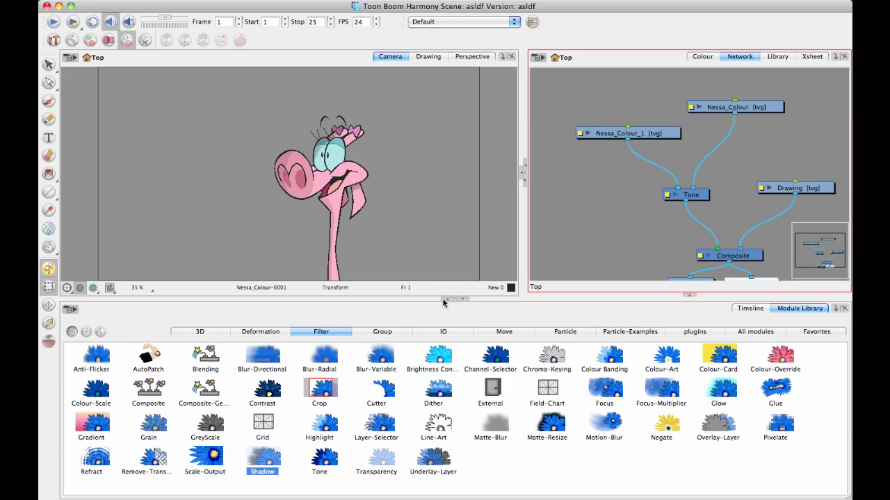
# Step: Add a Colour-Card node to the network and show the render preview of the shaded character
pyautogui.click(439, 395)
pyautogui.press('2')
pyautogui.moveTo(386, 290); pyautogui.dragTo(367, 239)
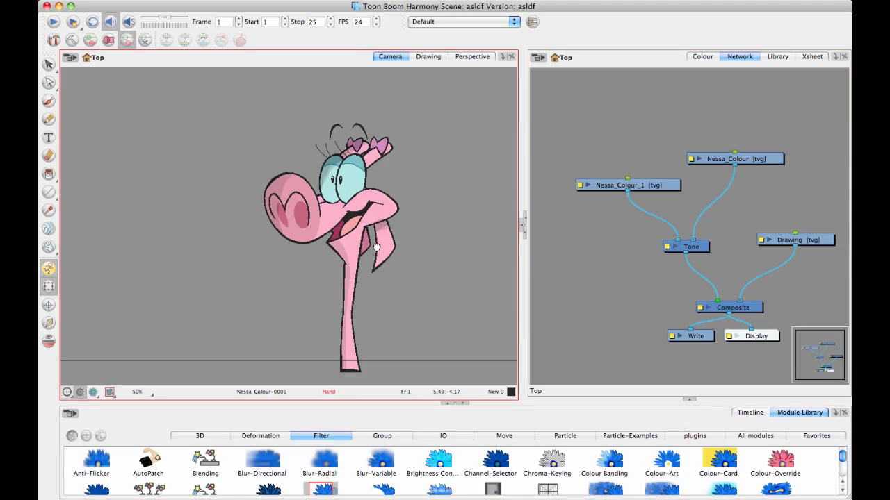
pyautogui.moveTo(719, 460)
pyautogui.mouseDown()
pyautogui.moveTo(792, 283)
pyautogui.moveTo(748, 303)
pyautogui.mouseUp()
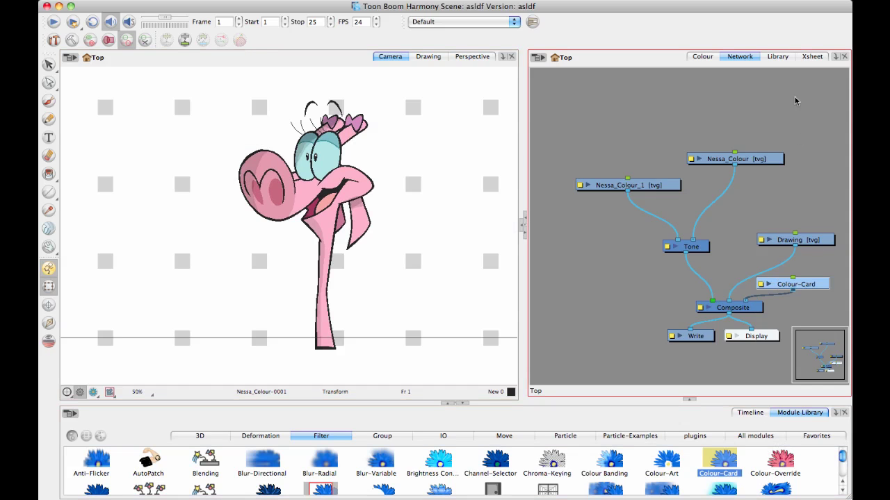
pyautogui.click(806, 192)
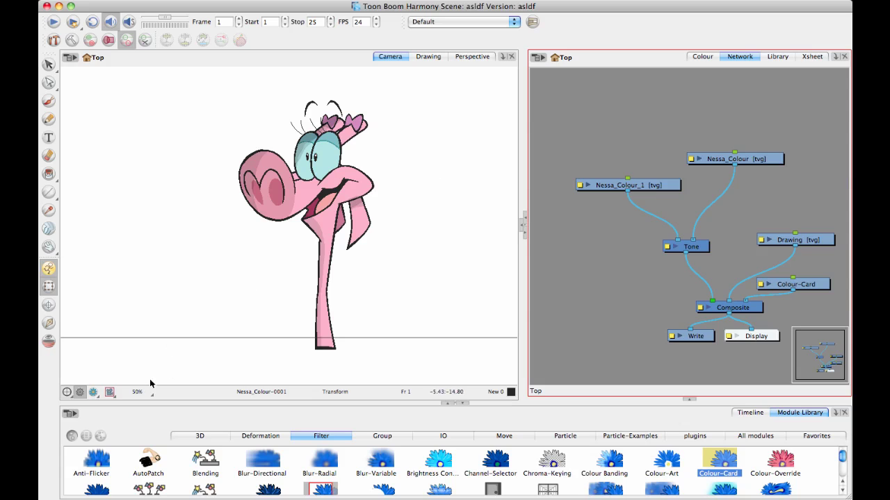
pyautogui.click(94, 393)
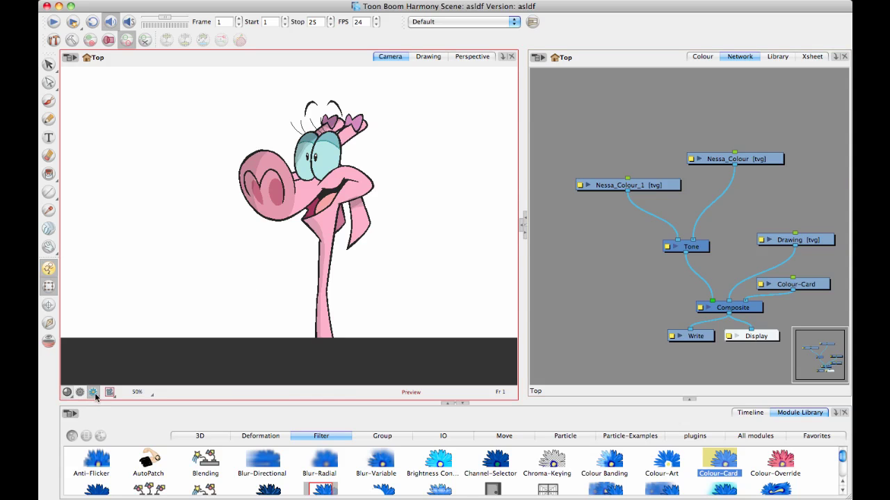